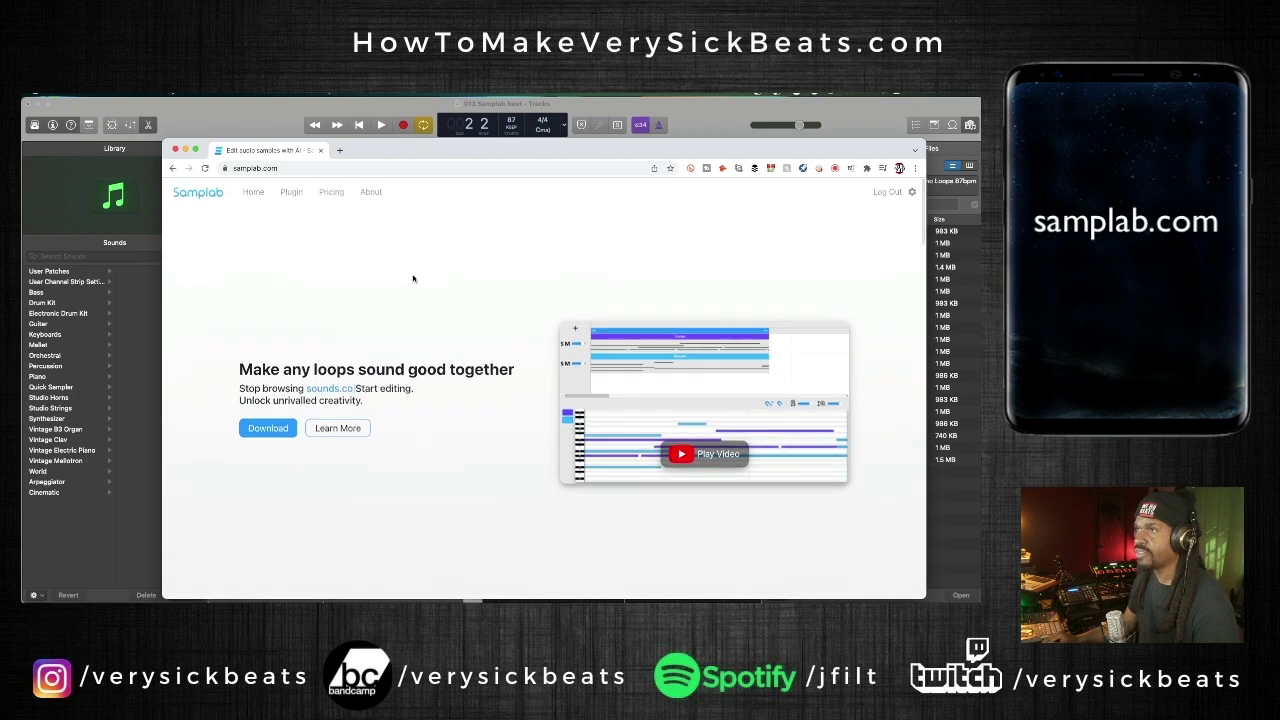
# Review the samplab.com page down to its note-editing demo, then hide the browser to return to the Logic Pro project.
pyautogui.scroll(-5, 413, 277)
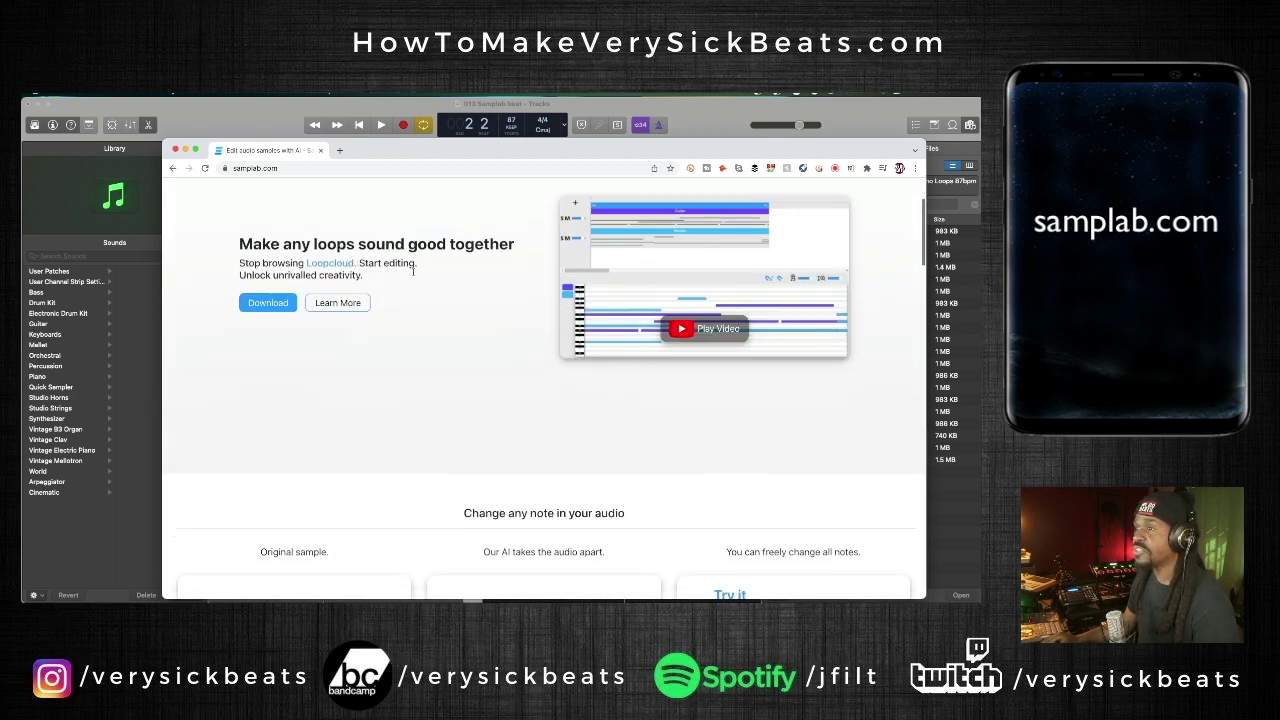
pyautogui.scroll(-1, 413, 275)
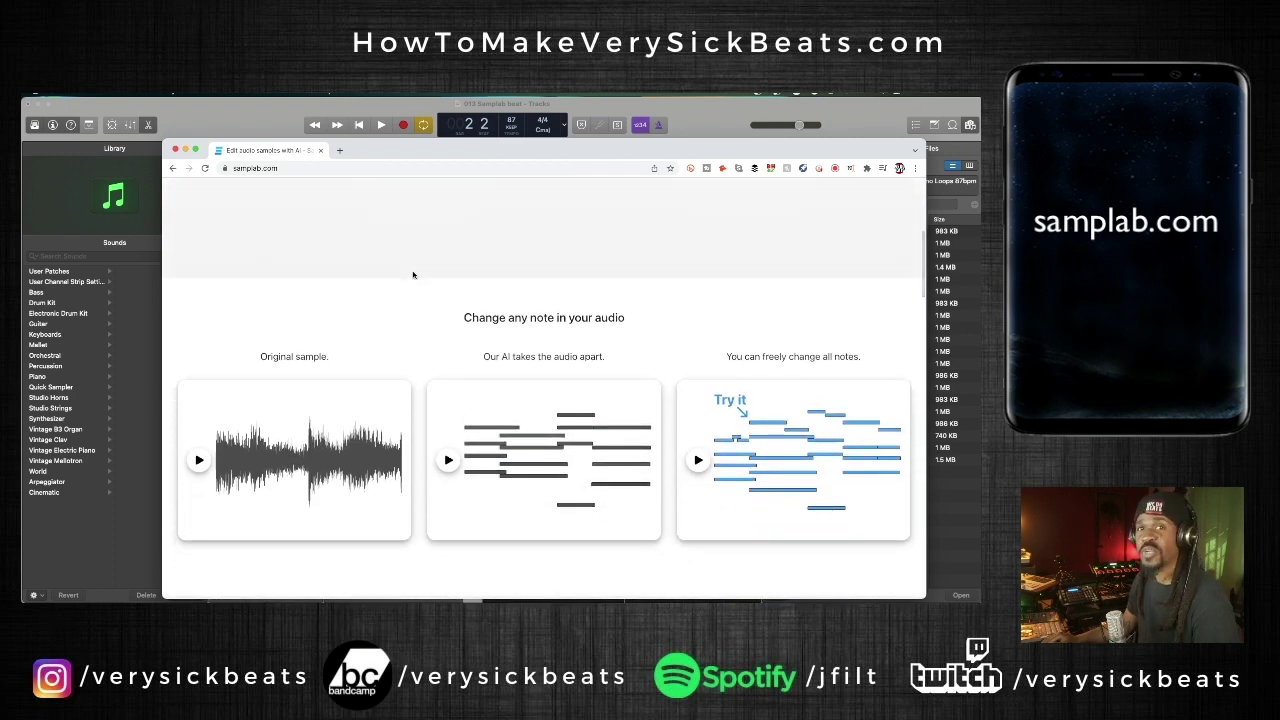
pyautogui.scroll(-2, 413, 275)
pyautogui.scroll(1, 413, 275)
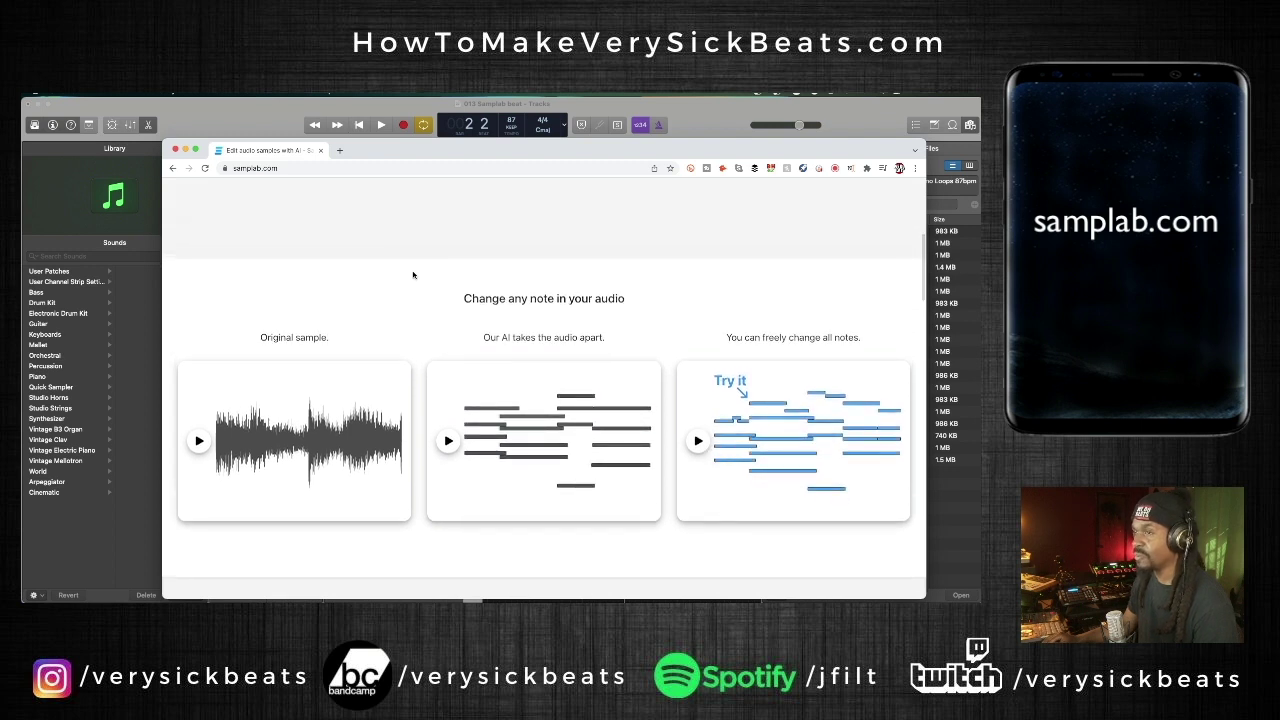
pyautogui.scroll(-1, 413, 275)
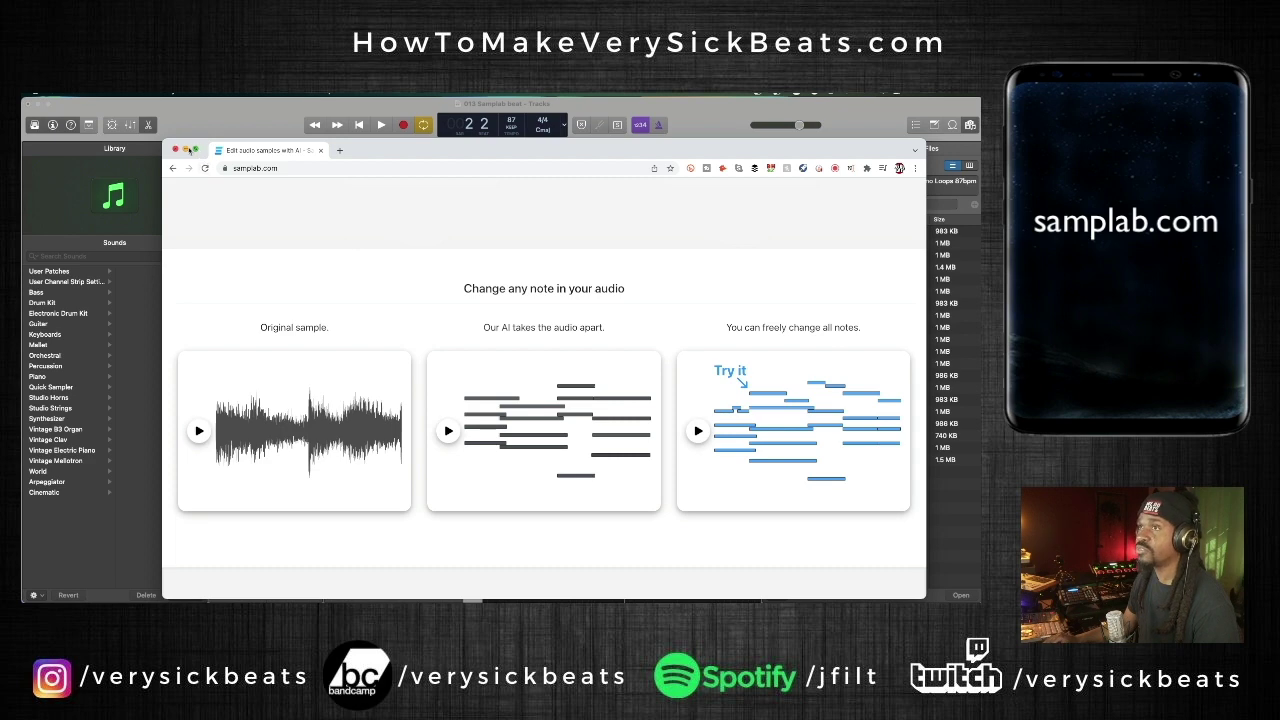
pyautogui.moveTo(376, 154); pyautogui.dragTo(572, 160)
pyautogui.press('super+h')
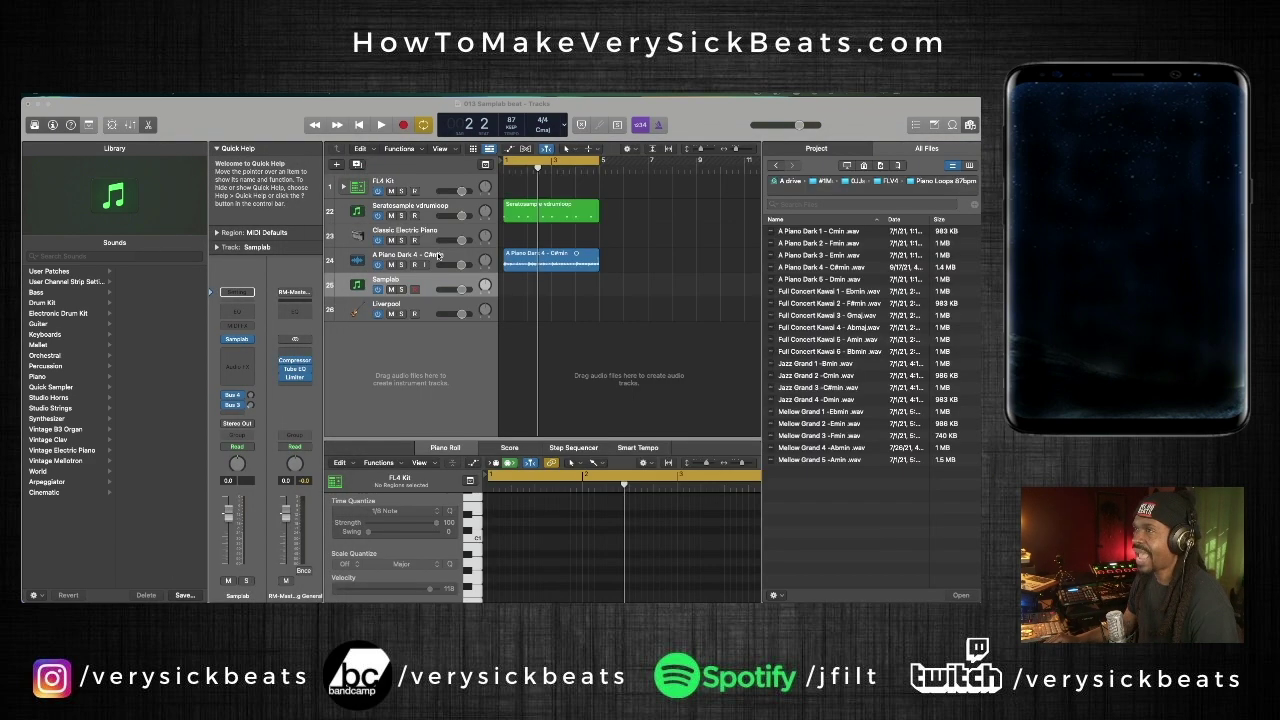
# Mute the Seratosample vdrumloop track and play back the A Piano Dark 4 - C#min loop.
pyautogui.click(437, 256)
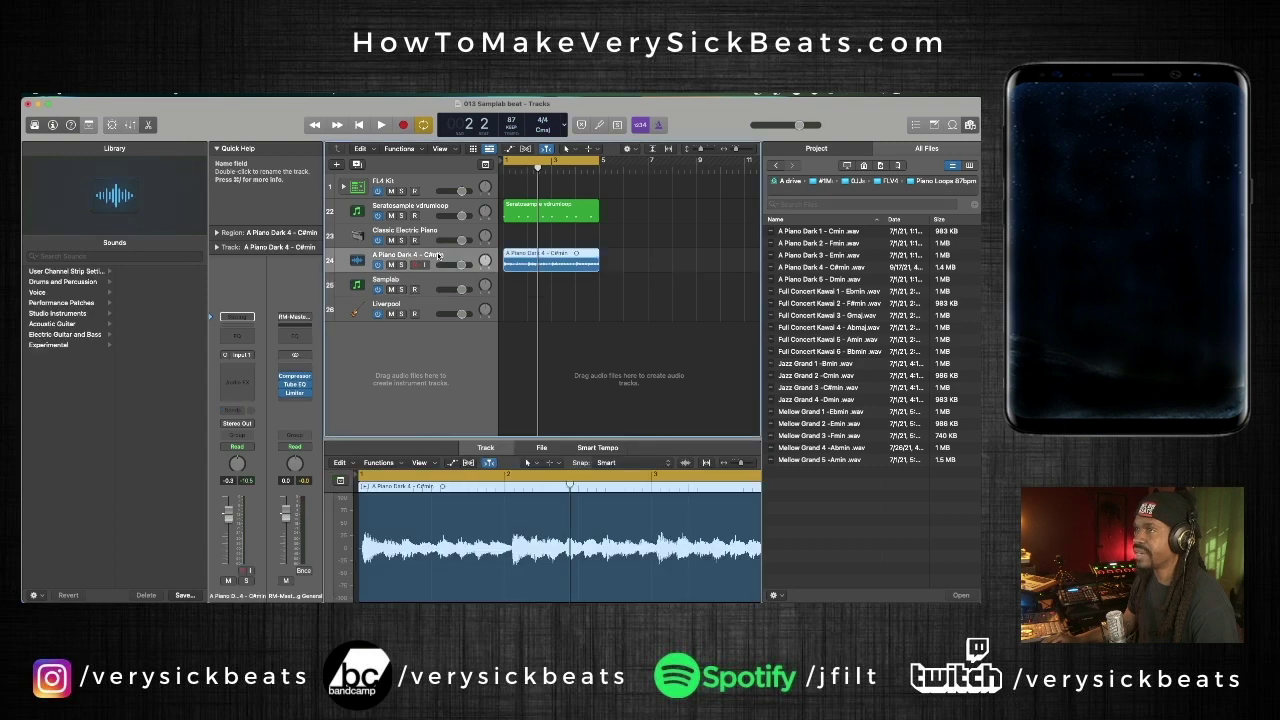
pyautogui.click(391, 216)
pyautogui.scroll(3, 581, 330)
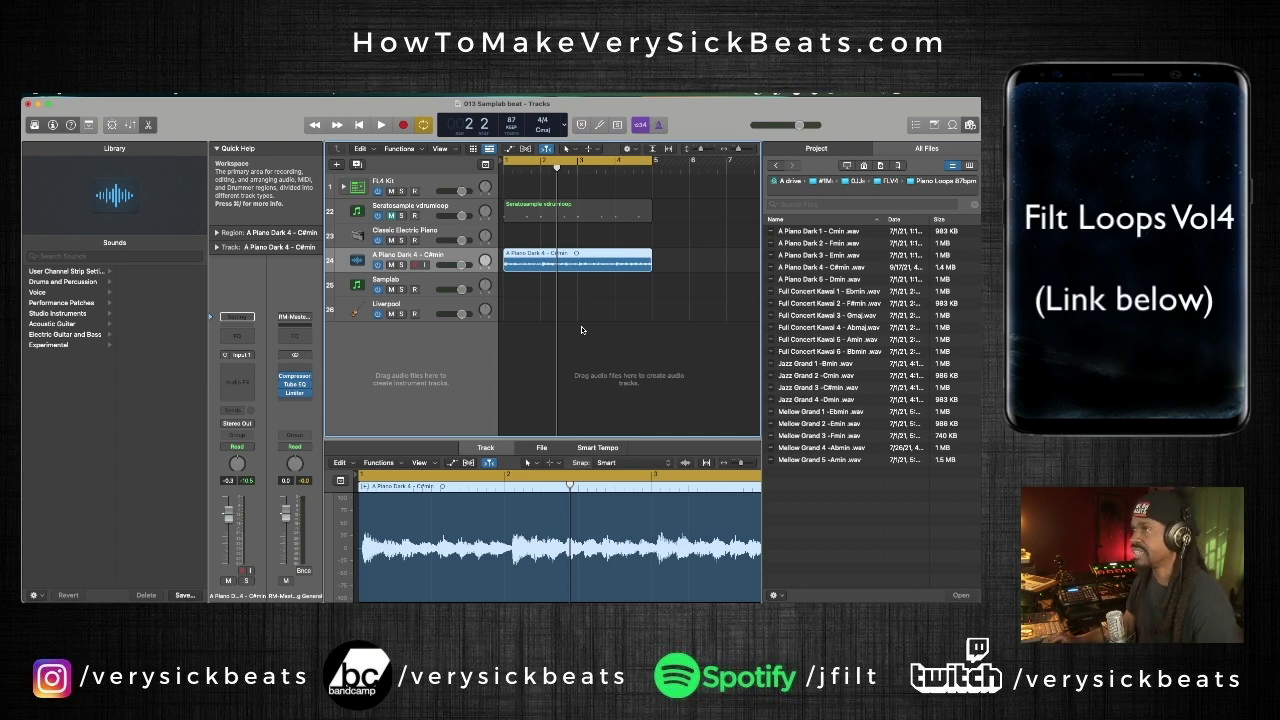
pyautogui.press('space')
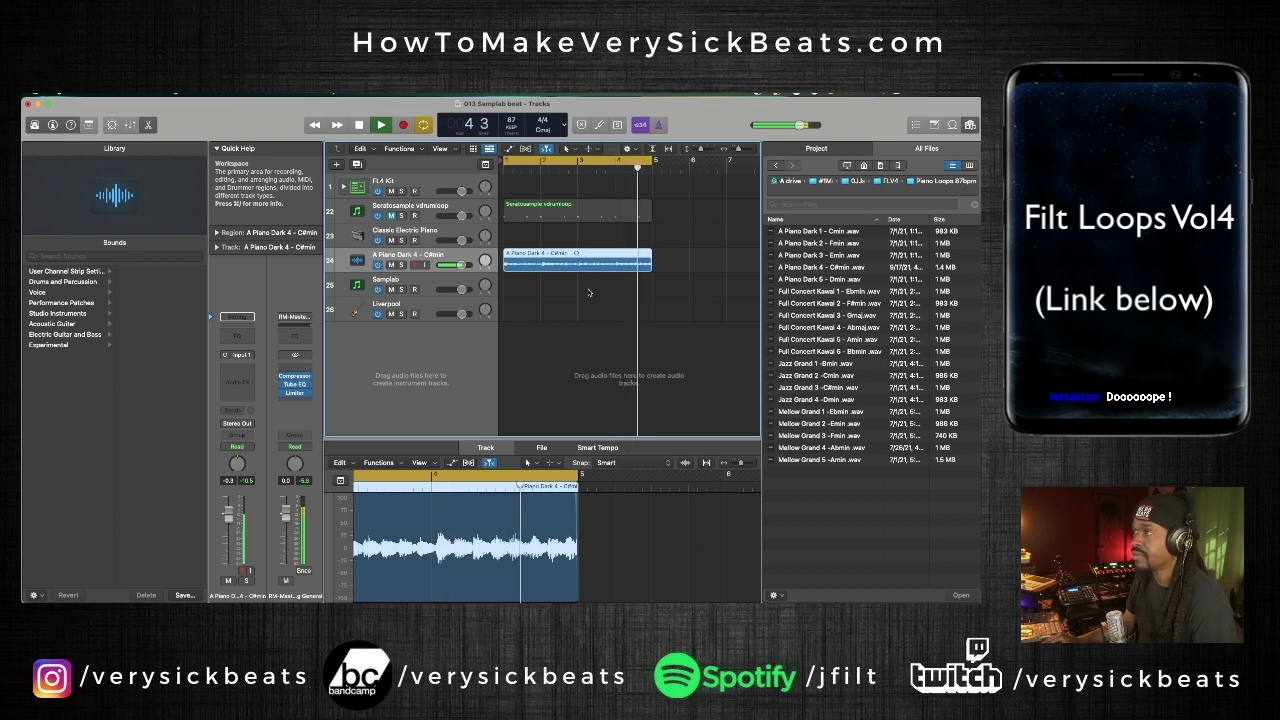
pyautogui.press('space')
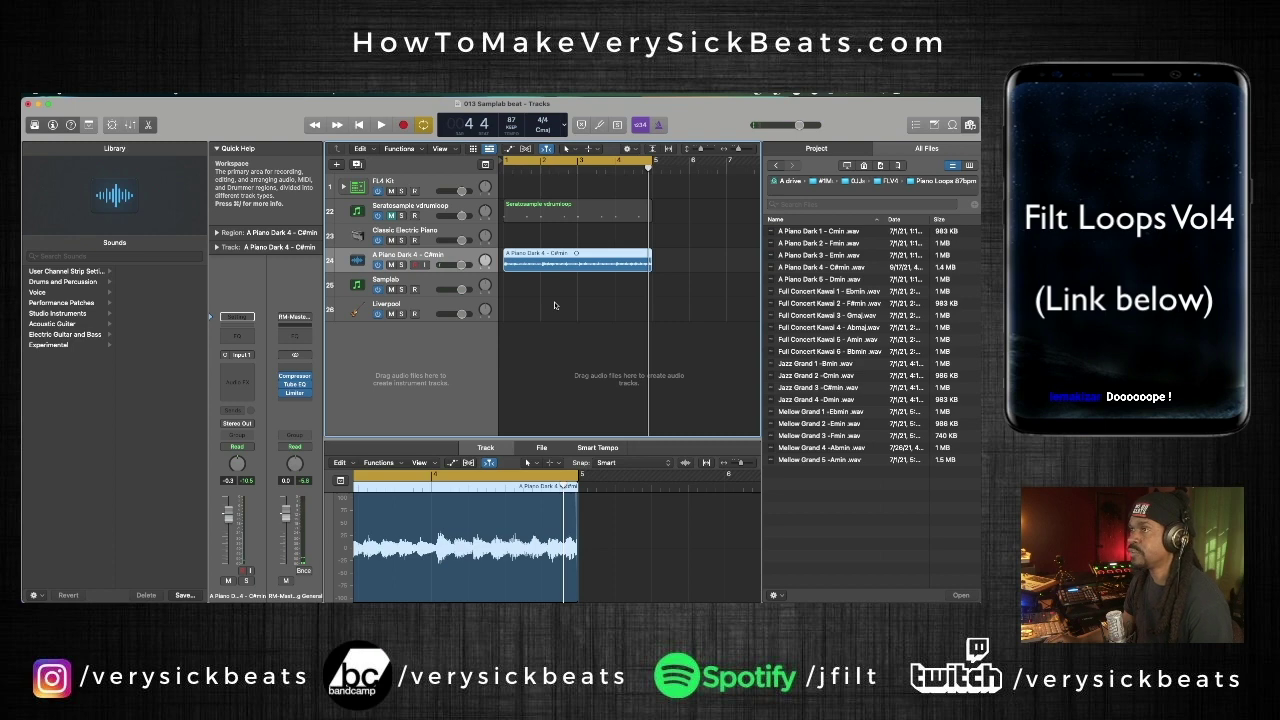
# Open the Samplab plug-in on the Samplab track and move its window away from the audio region.
pyautogui.click(414, 281)
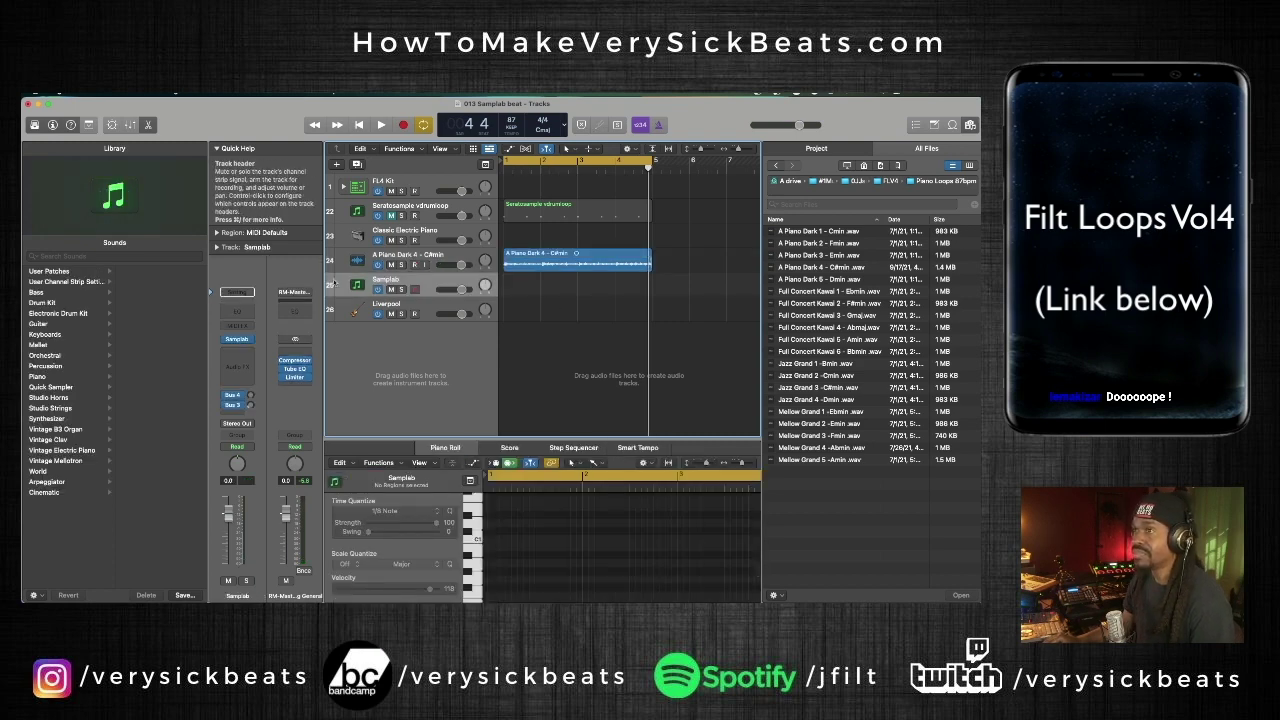
pyautogui.click(238, 341)
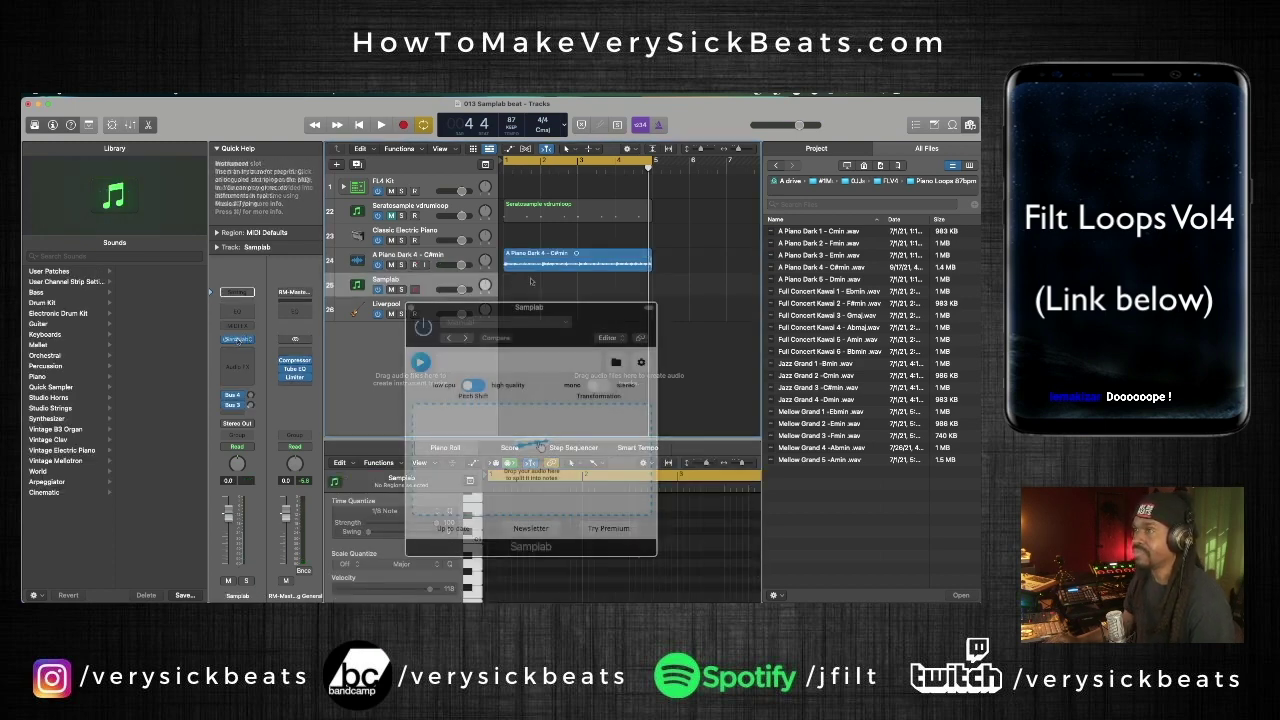
pyautogui.moveTo(581, 317); pyautogui.dragTo(473, 287)
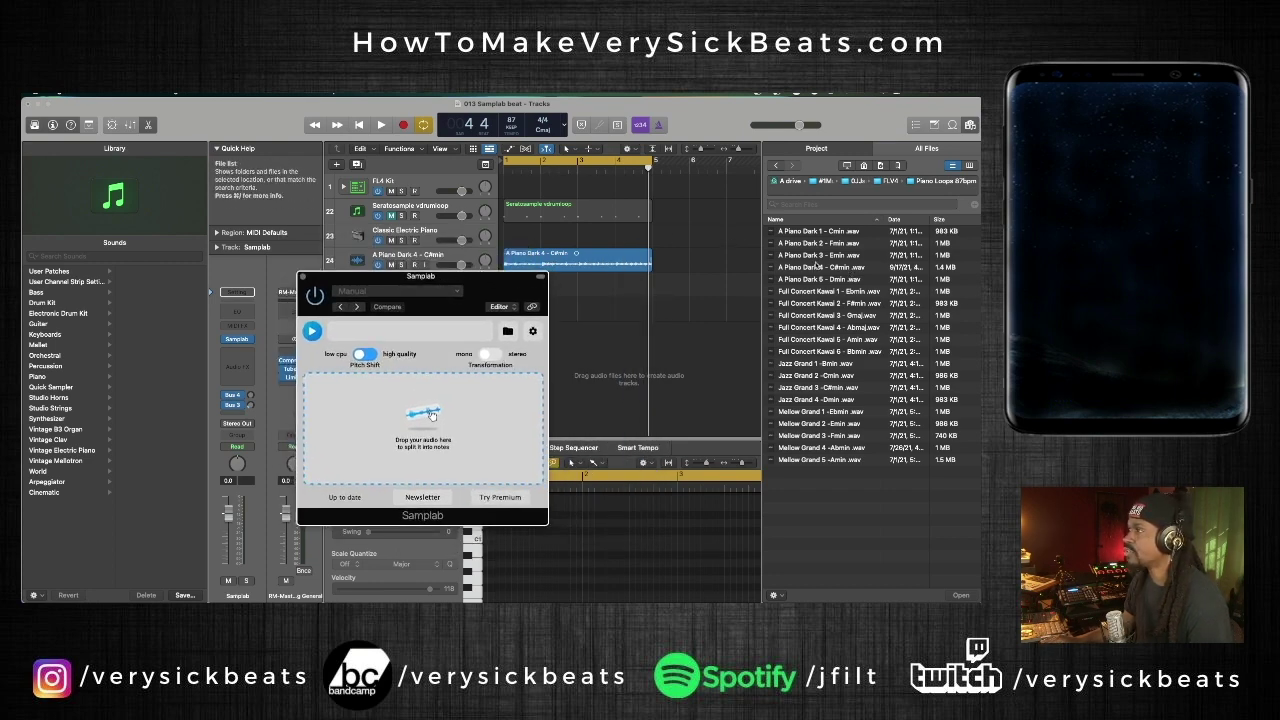
# Load A Piano Dark 4 - C#min .wav into Samplab and shift its 10-second selection to the start of the sample.
pyautogui.moveTo(833, 268); pyautogui.dragTo(437, 419)
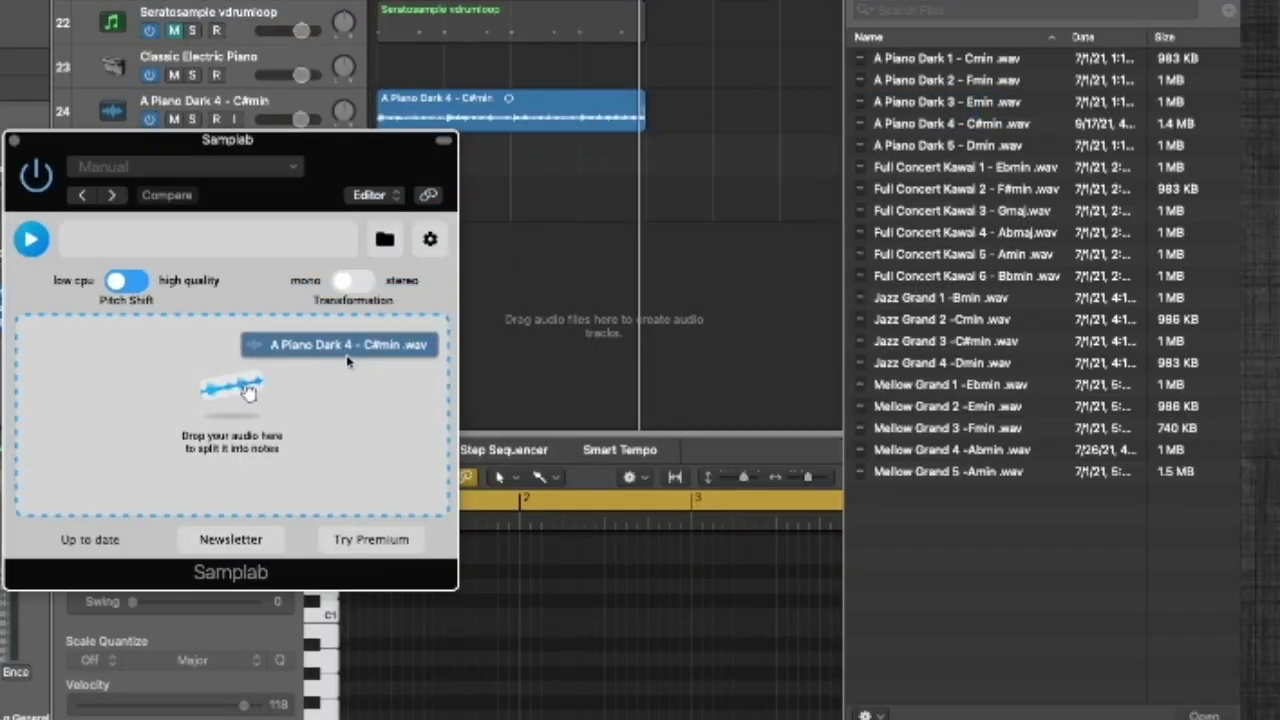
pyautogui.moveTo(257, 399)
pyautogui.mouseDown()
pyautogui.moveTo(238, 395)
pyautogui.moveTo(252, 400)
pyautogui.moveTo(246, 419)
pyautogui.mouseUp()
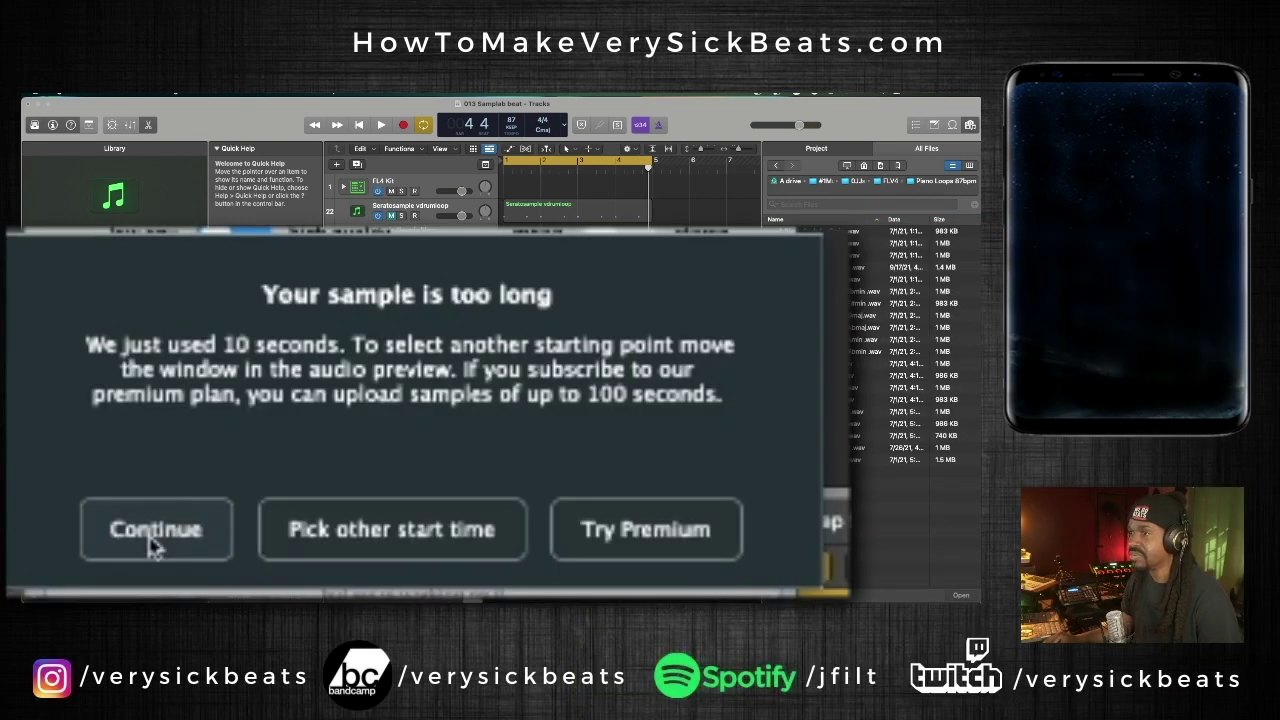
pyautogui.click(152, 540)
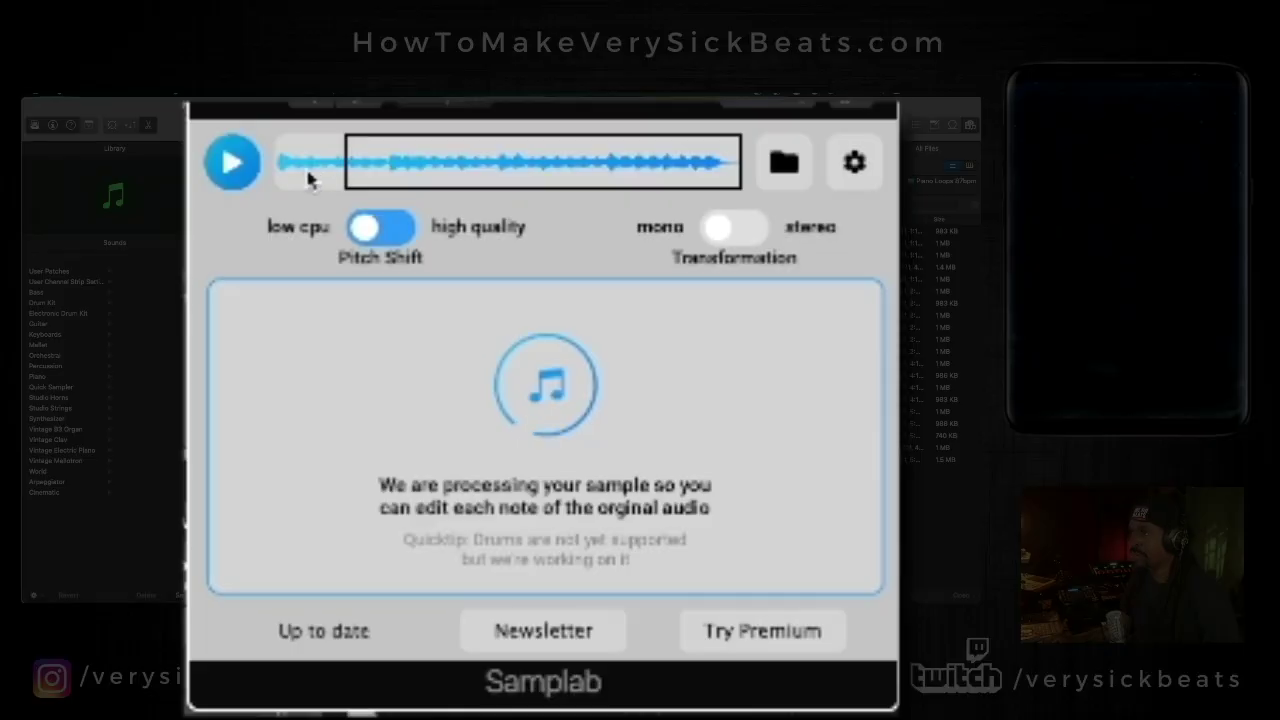
pyautogui.moveTo(315, 172); pyautogui.dragTo(279, 172)
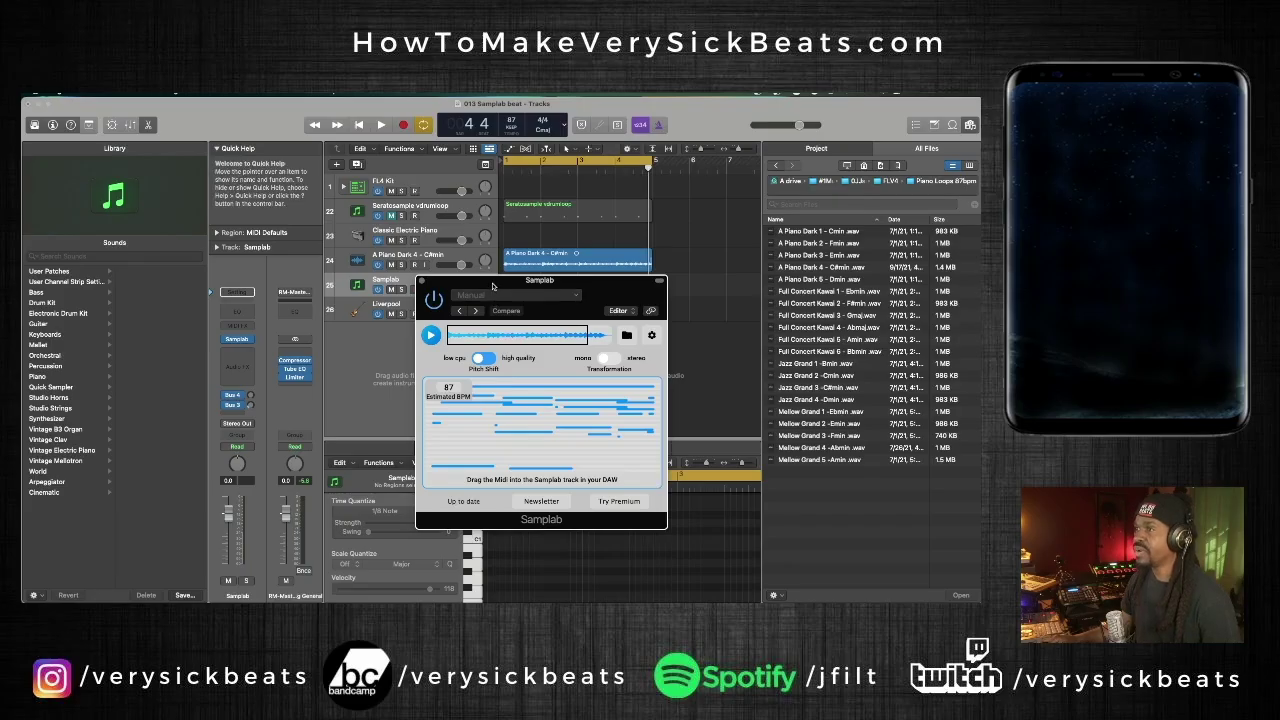
# Place Samplab's extracted MIDI on the Samplab track at bar 1 without importing tempo information, and clear the plug-in window off the tracks.
pyautogui.moveTo(492, 287); pyautogui.dragTo(480, 262)
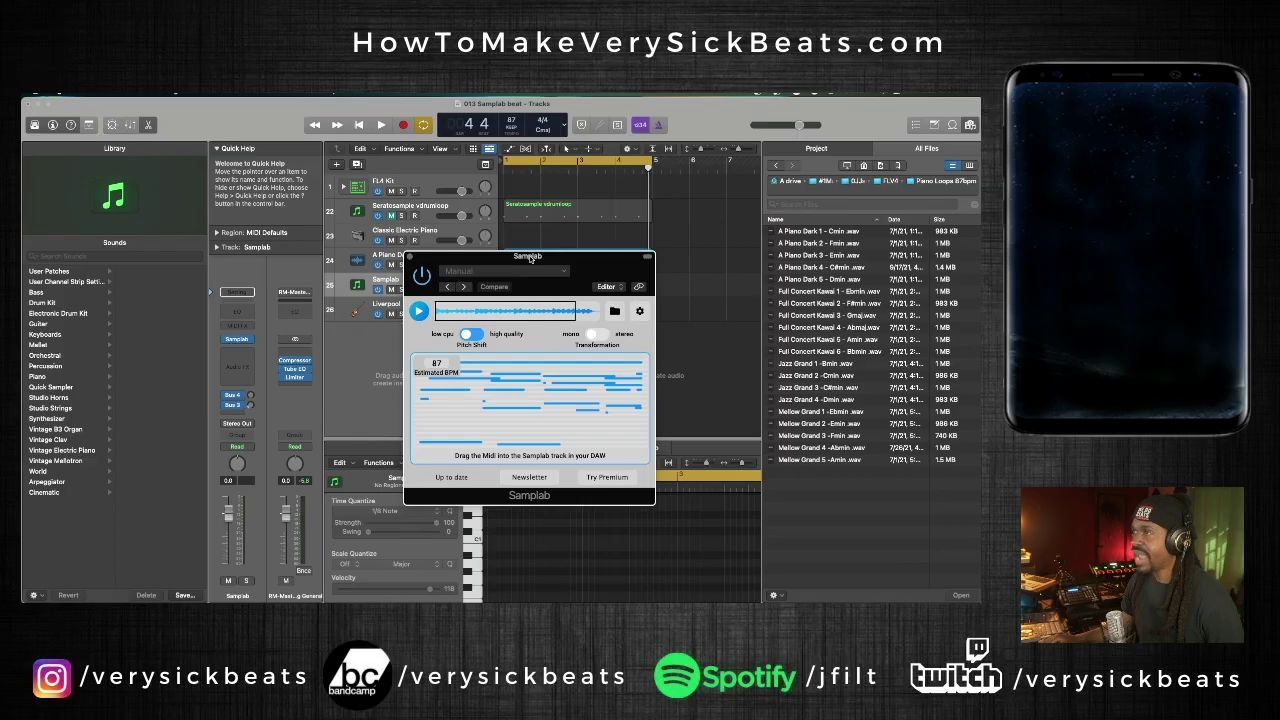
pyautogui.moveTo(530, 257); pyautogui.dragTo(533, 316)
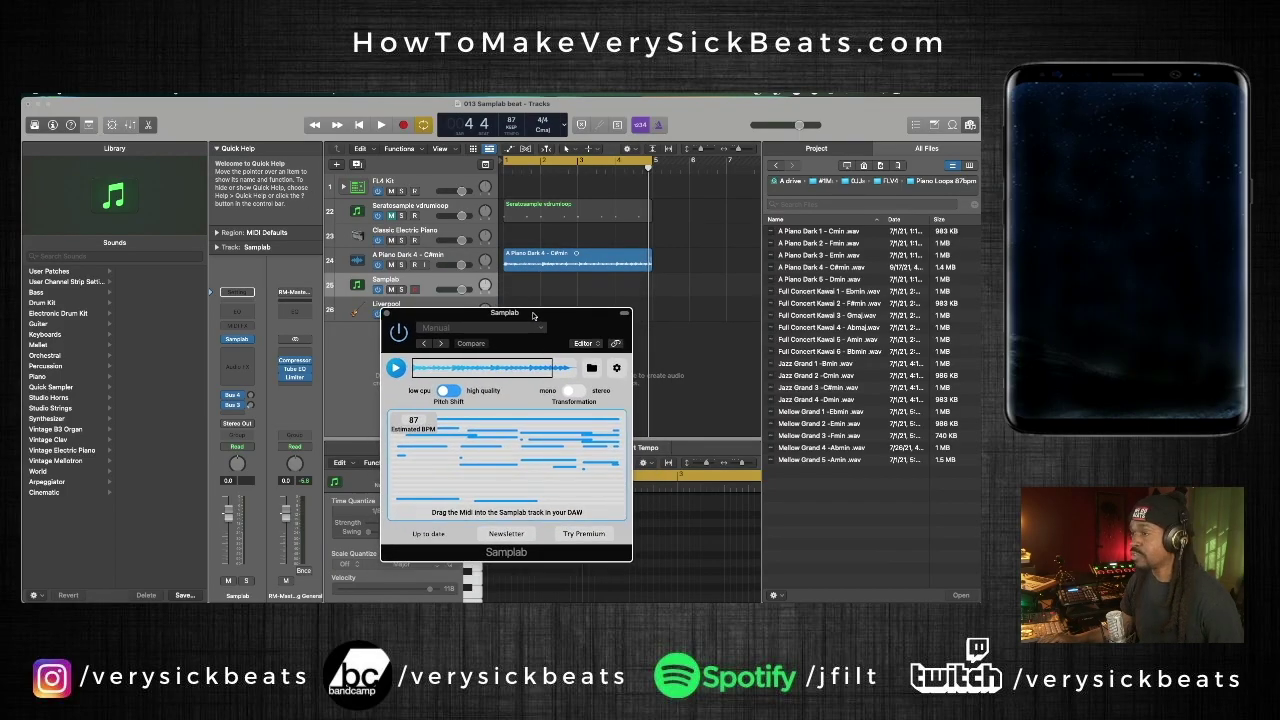
pyautogui.moveTo(515, 447); pyautogui.dragTo(508, 249)
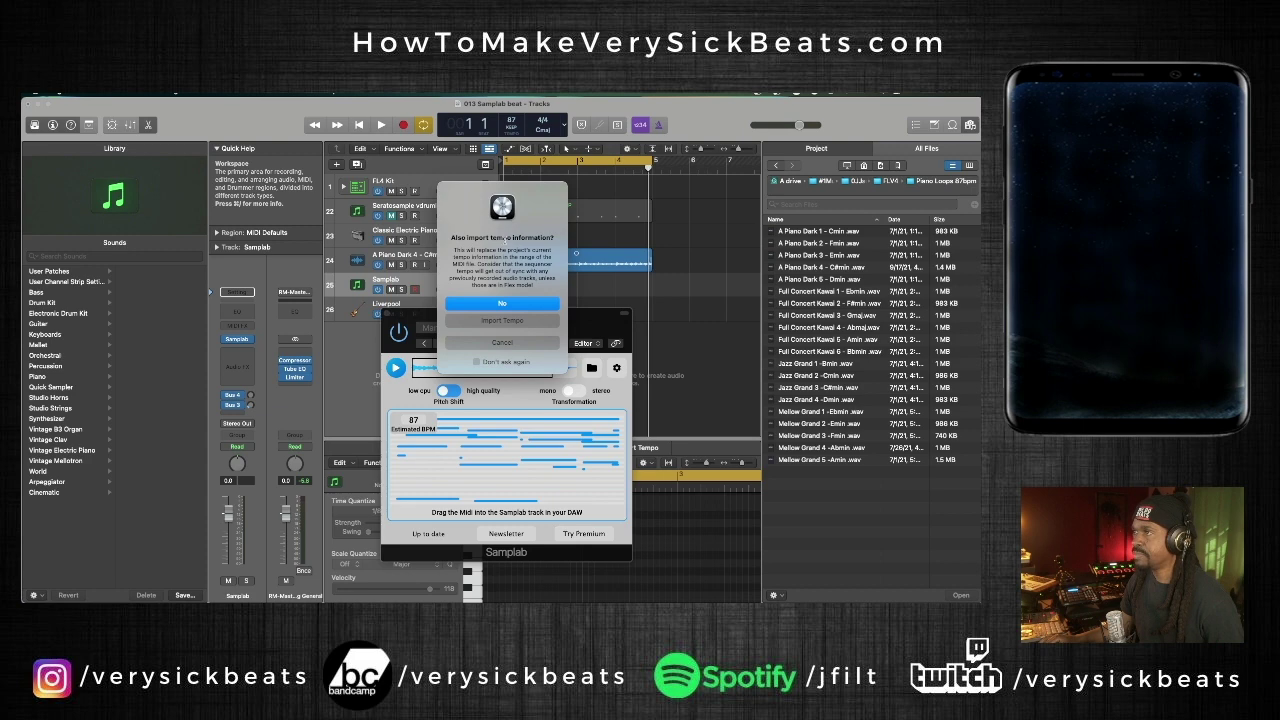
pyautogui.click(500, 302)
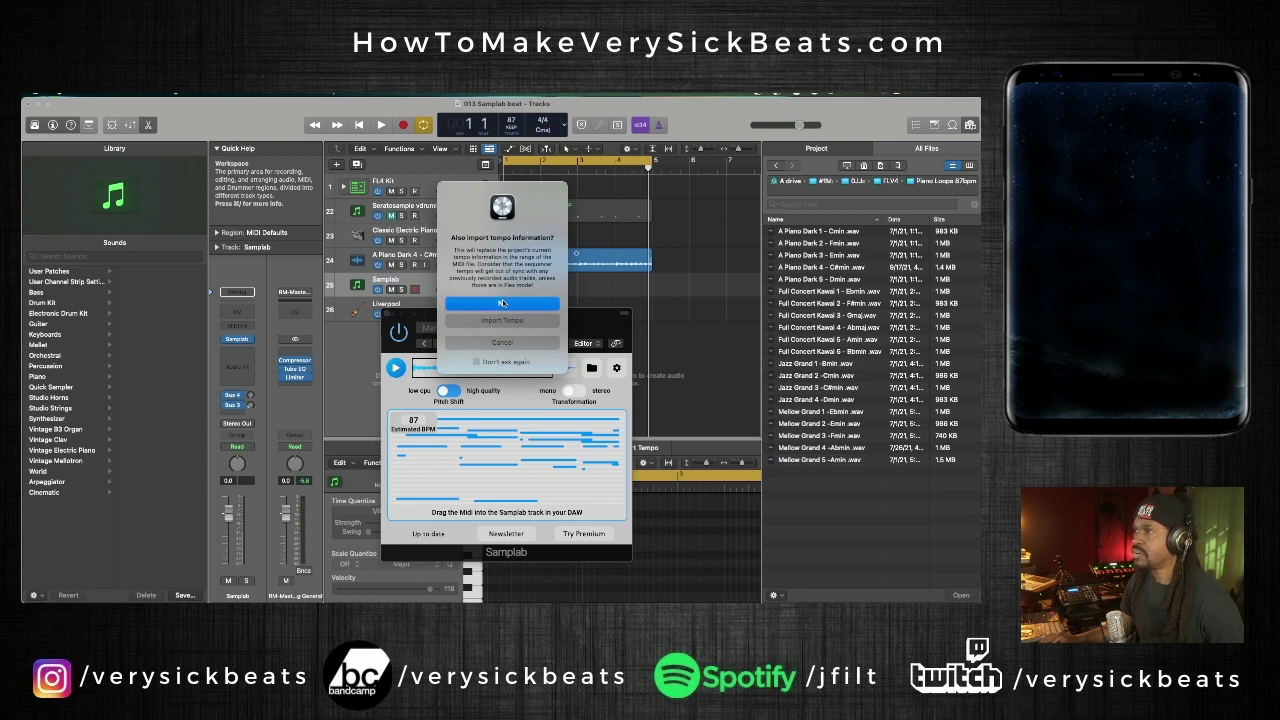
pyautogui.moveTo(456, 316); pyautogui.dragTo(145, 200)
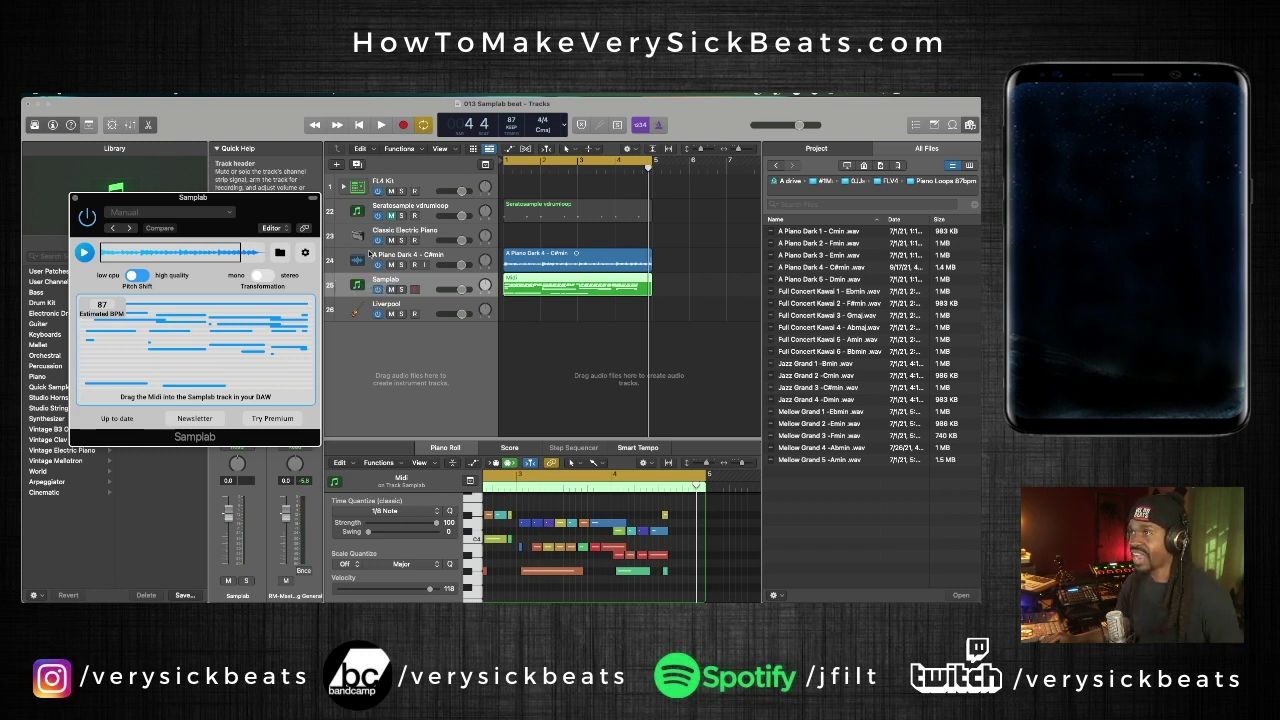
# Mute the A Piano Dark 4 - C#min track and play back the MIDI region through Samplab.
pyautogui.click(390, 264)
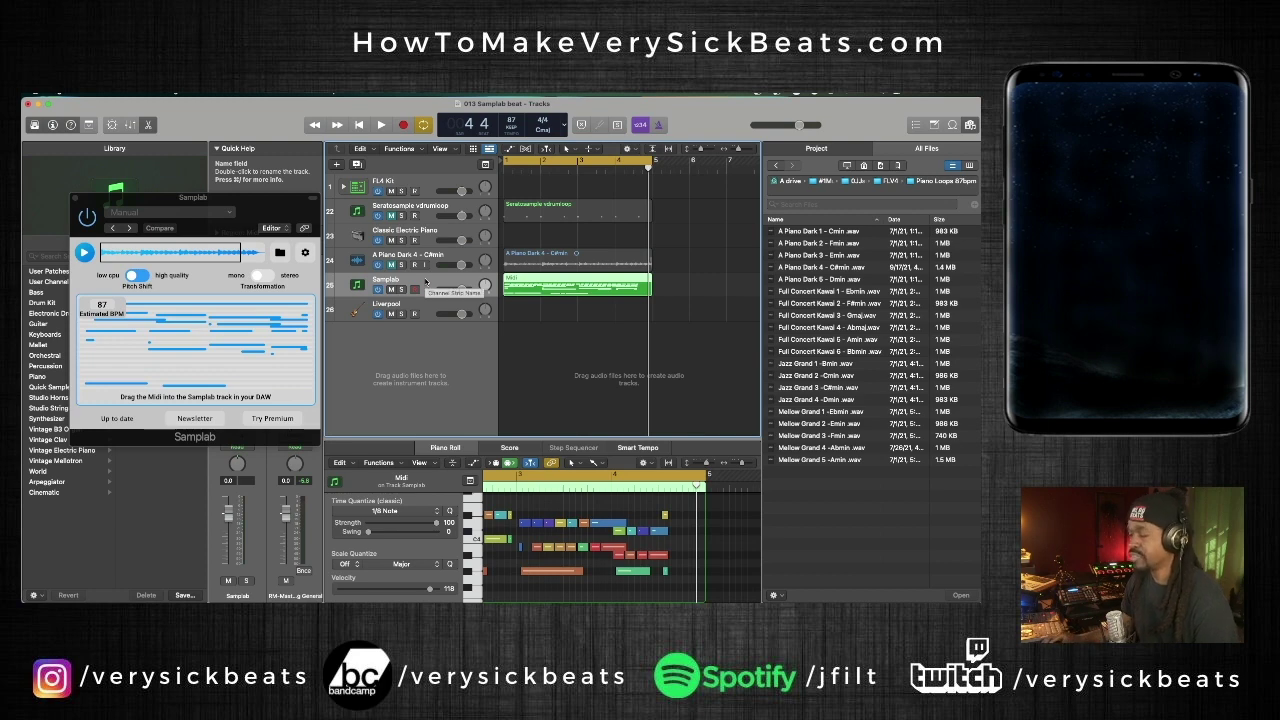
pyautogui.press('space')
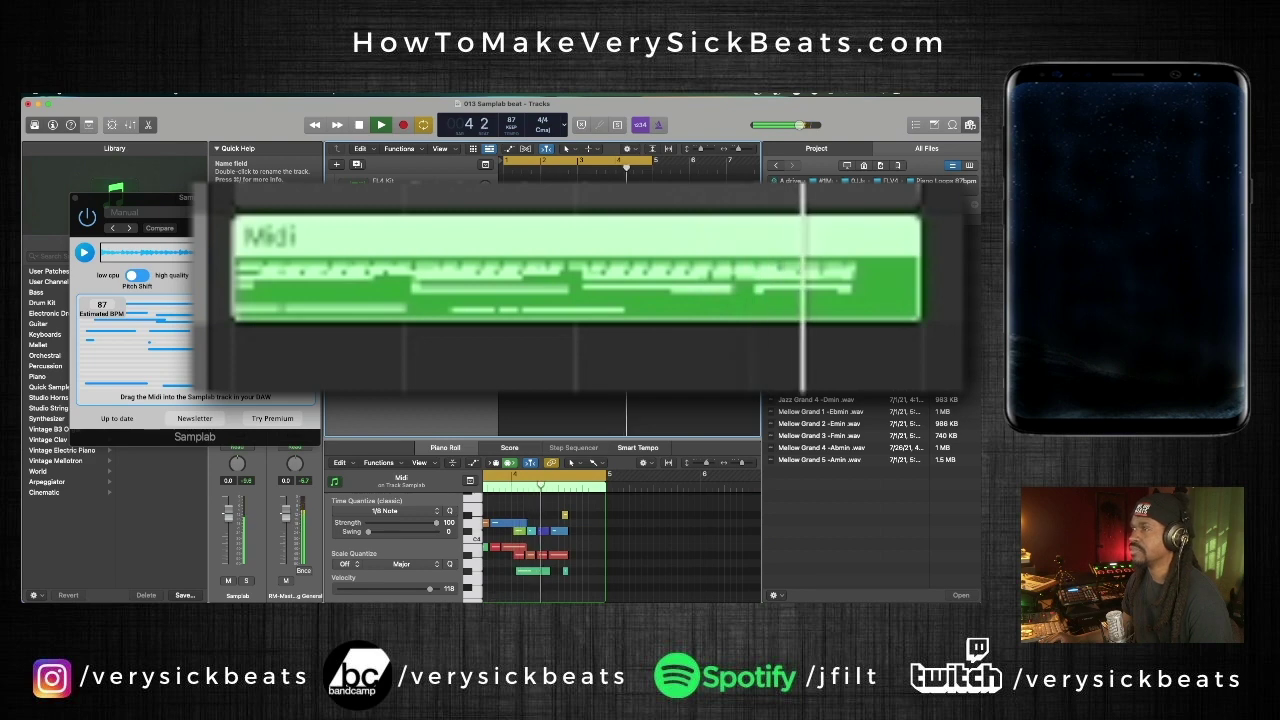
pyautogui.press('space')
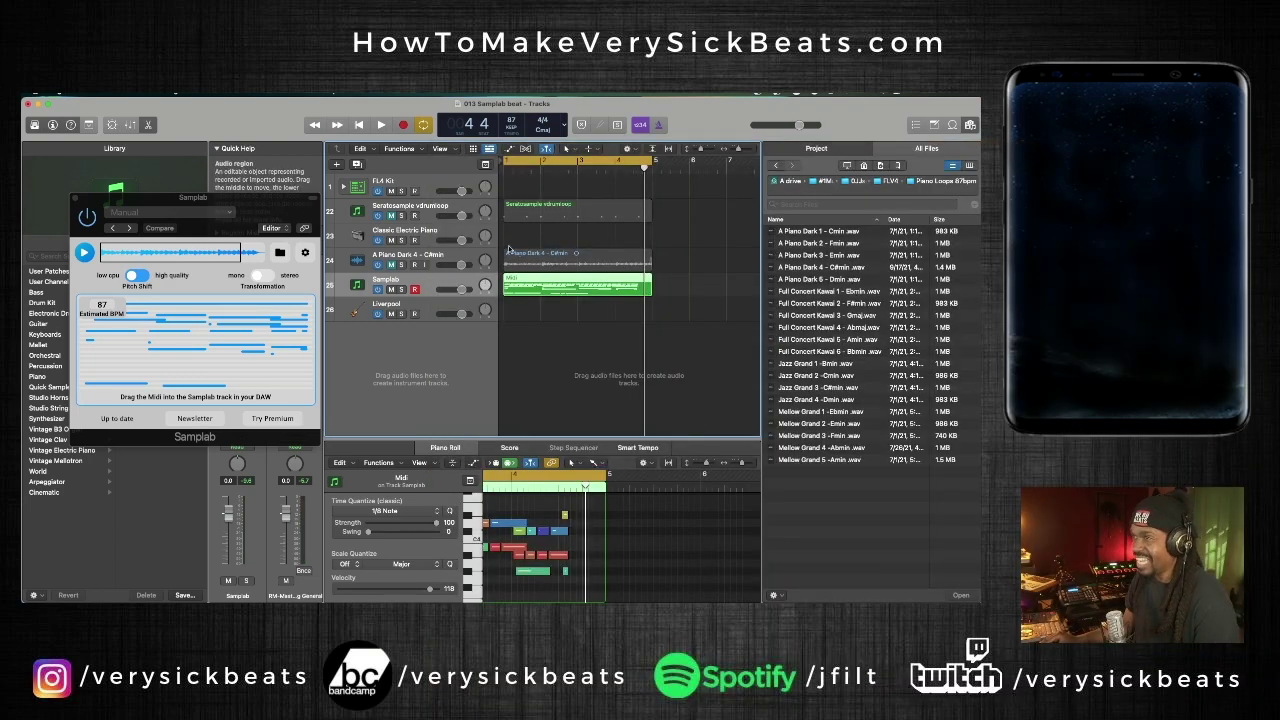
# Unmute the original piano track, mute the Samplab track, and play the original loop for comparison.
pyautogui.click(391, 289)
pyautogui.click(391, 289)
pyautogui.click(391, 264)
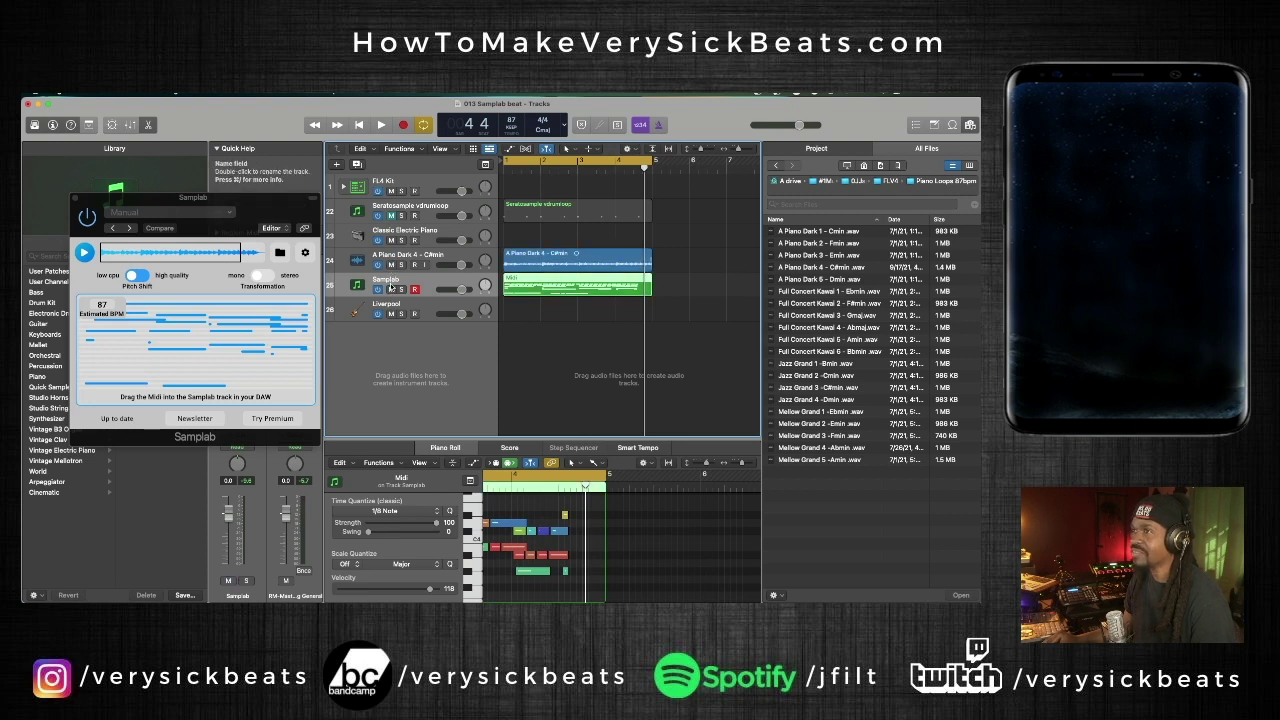
pyautogui.click(390, 289)
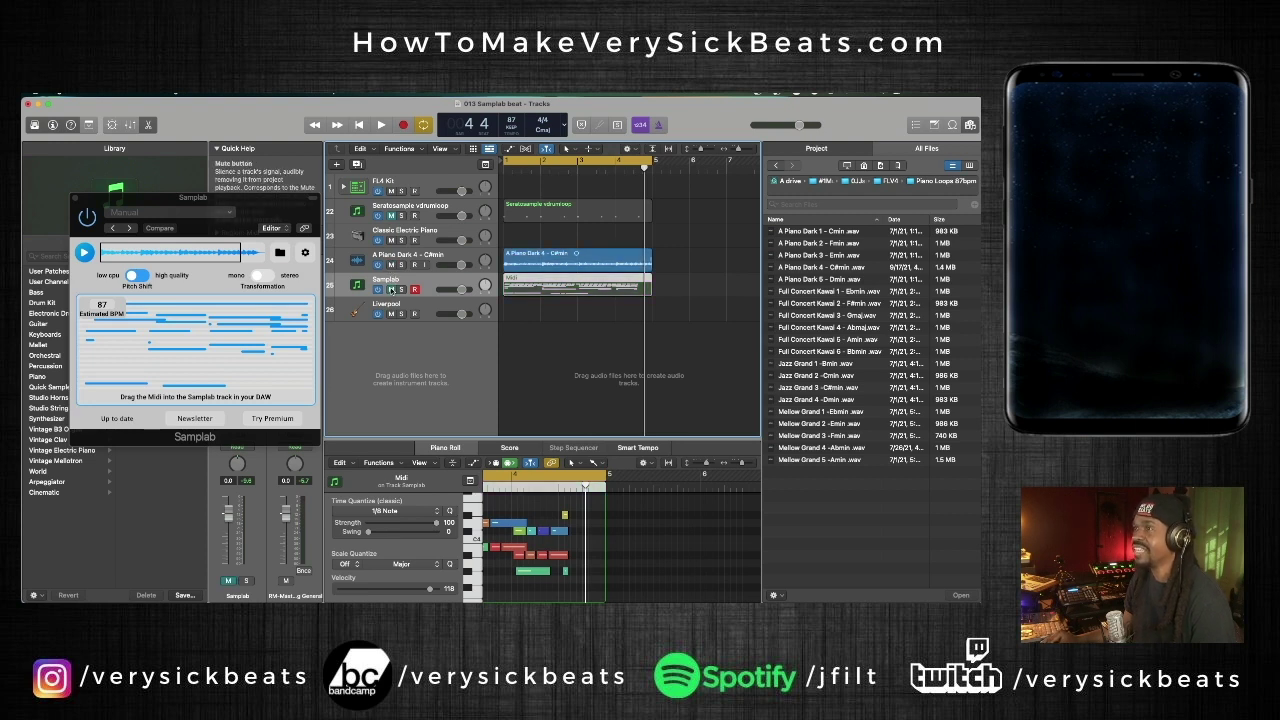
pyautogui.press('space')
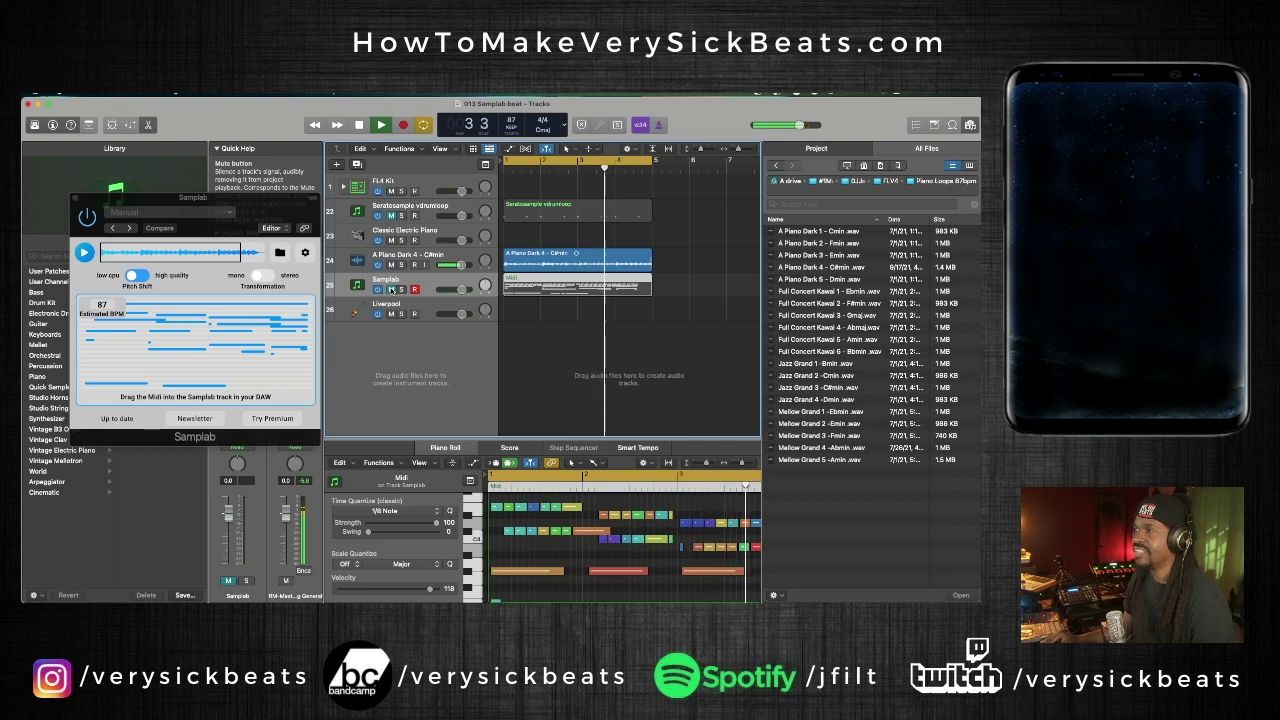
pyautogui.press('space')
# Mute the original piano track again, unmute the Samplab track, and replay the Samplab version.
pyautogui.click(391, 264)
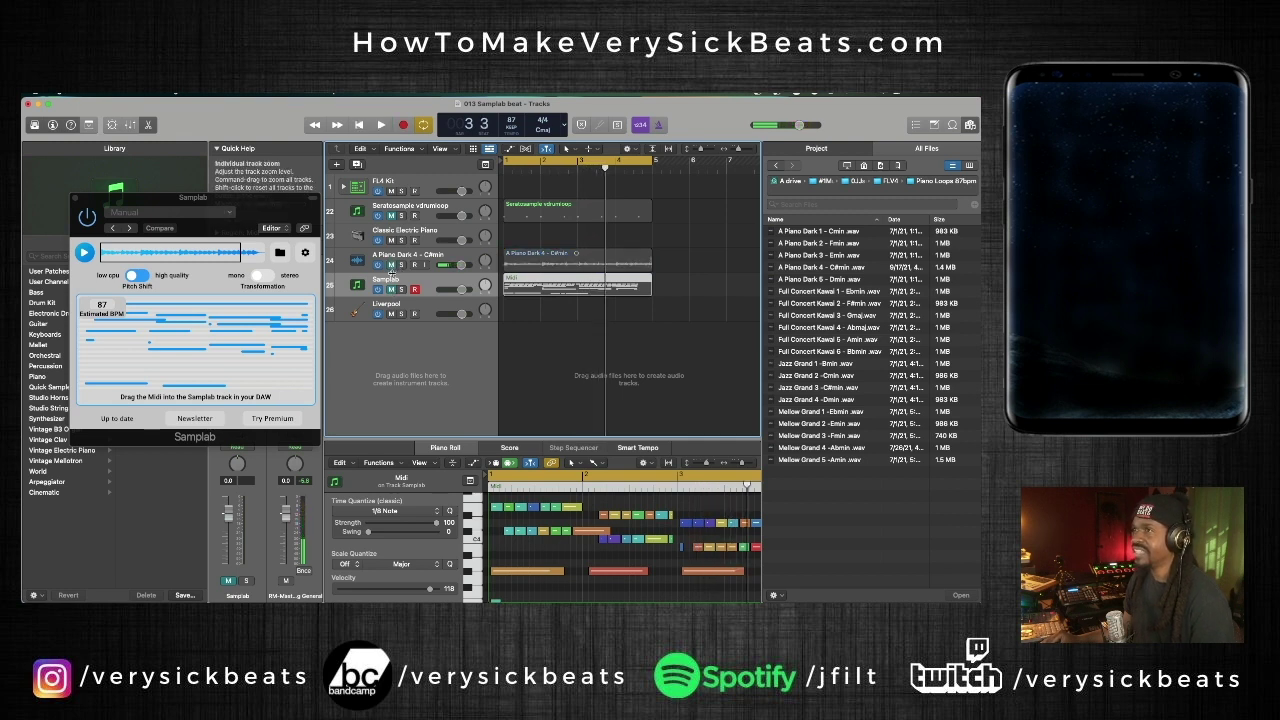
pyautogui.click(390, 289)
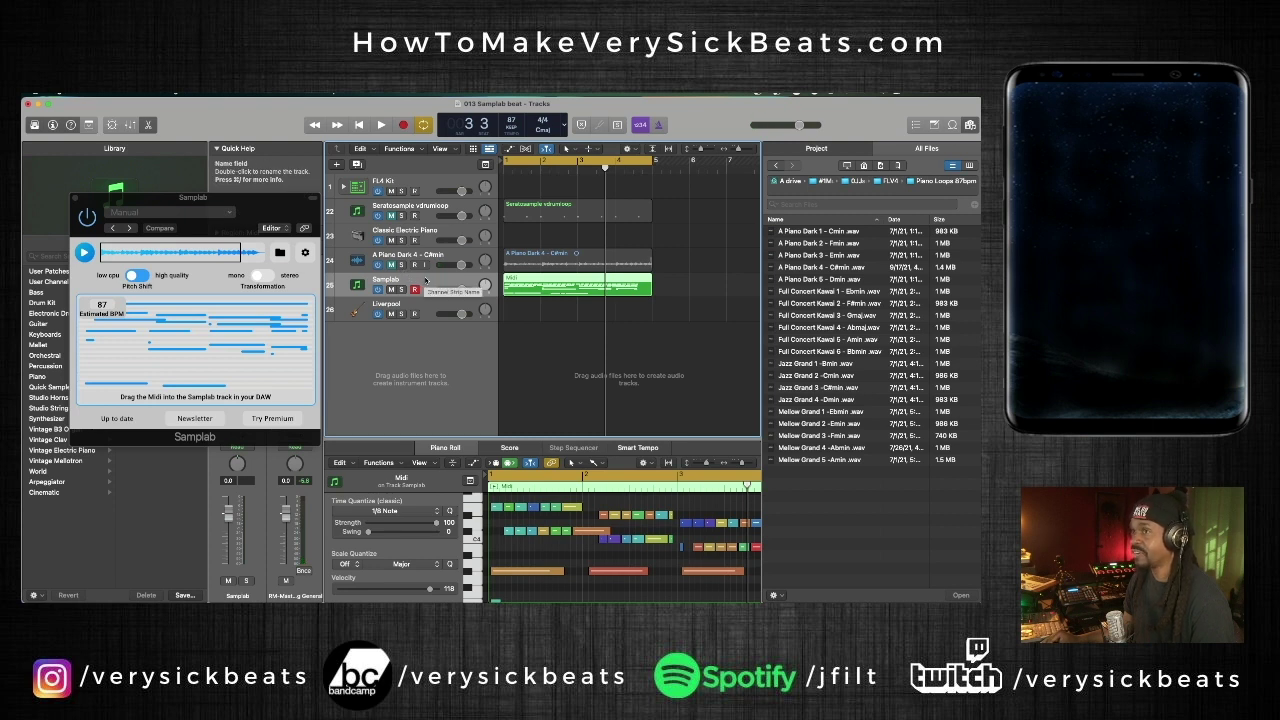
pyautogui.press('space')
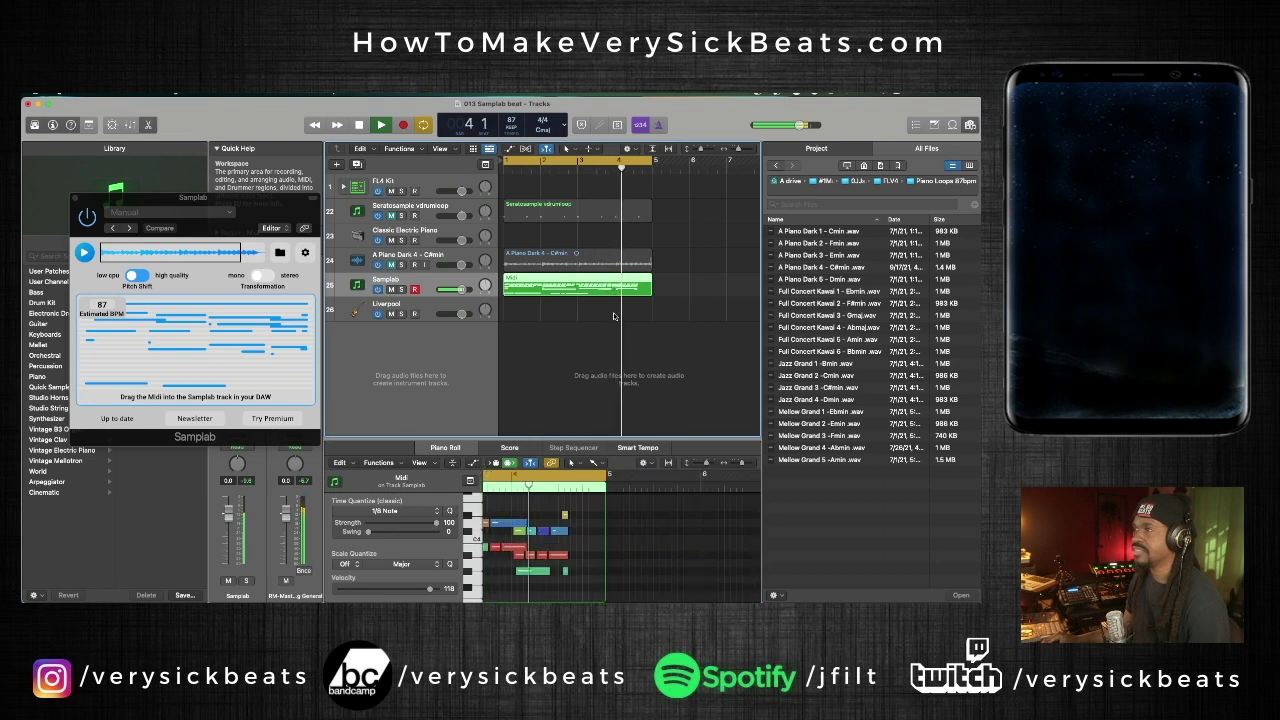
# Hide the file browser and enlarge the timeline horizontally around the Samplab MIDI region, with the plug-in window kept beside it.
pyautogui.click(971, 125)
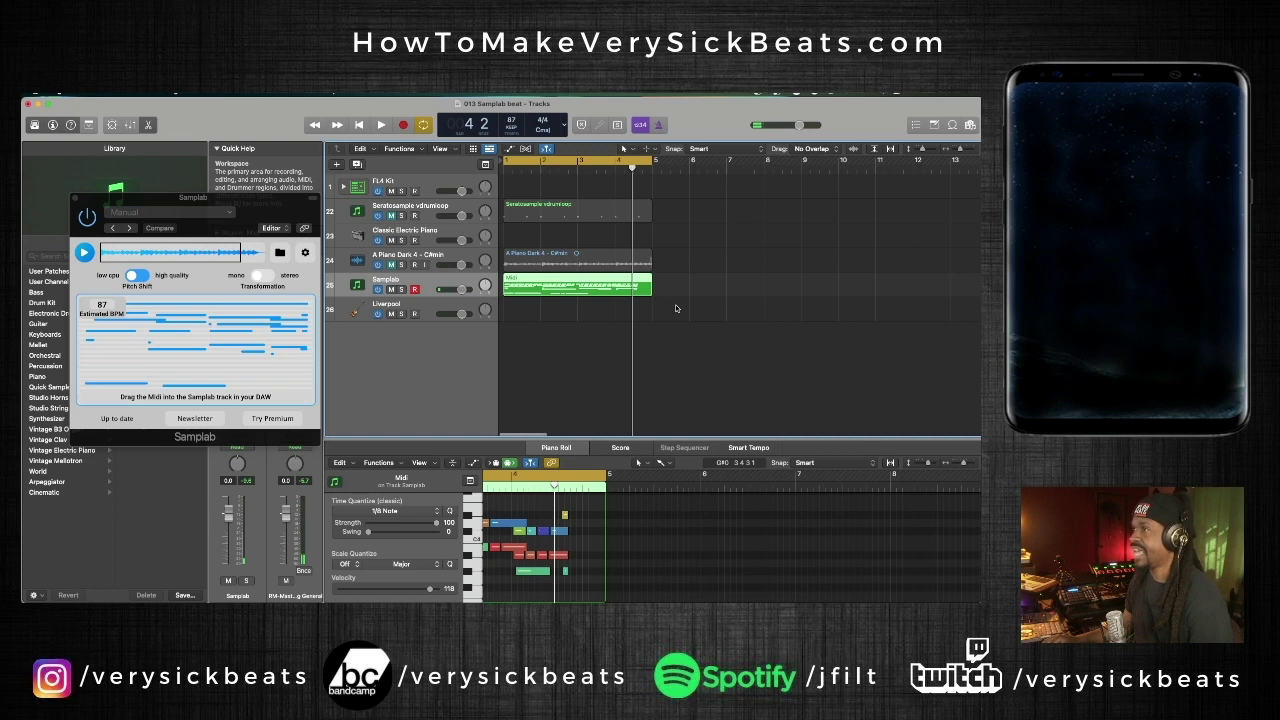
pyautogui.press('super+Right')
pyautogui.press('super+Right')
pyautogui.press('super+Right')
pyautogui.press('super+Right')
pyautogui.press('super+Right')
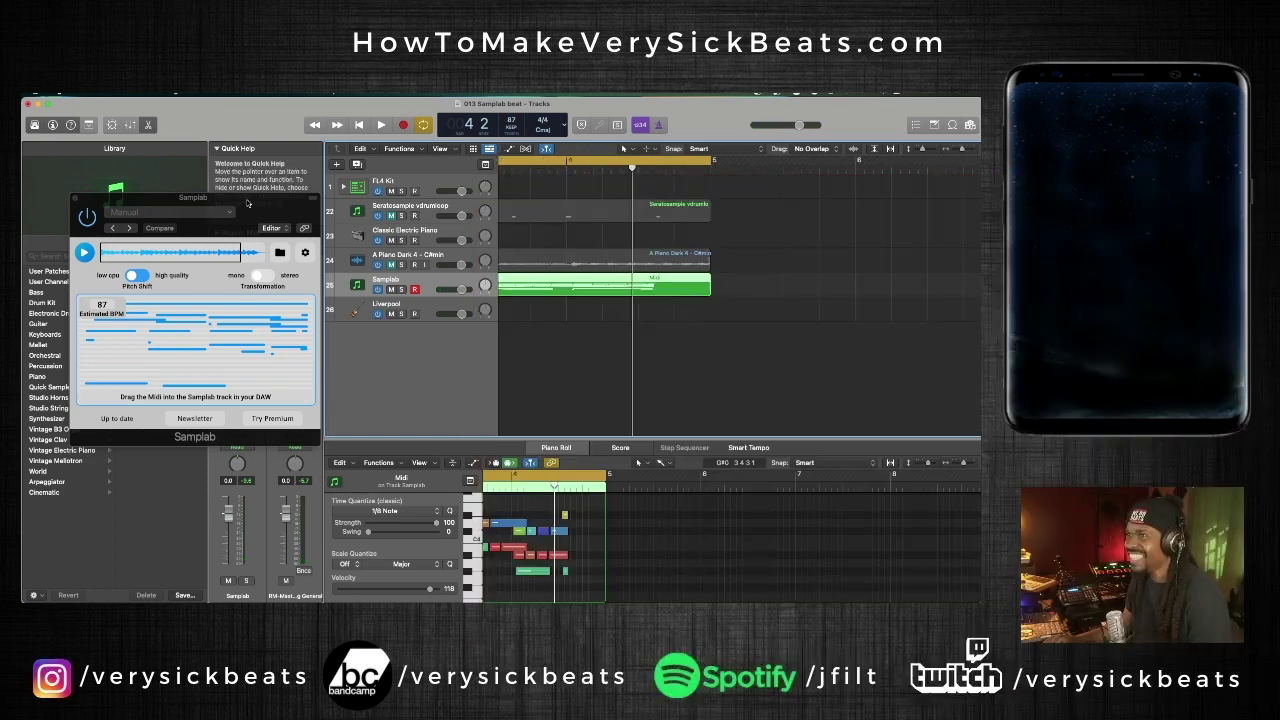
pyautogui.moveTo(249, 203); pyautogui.dragTo(403, 314)
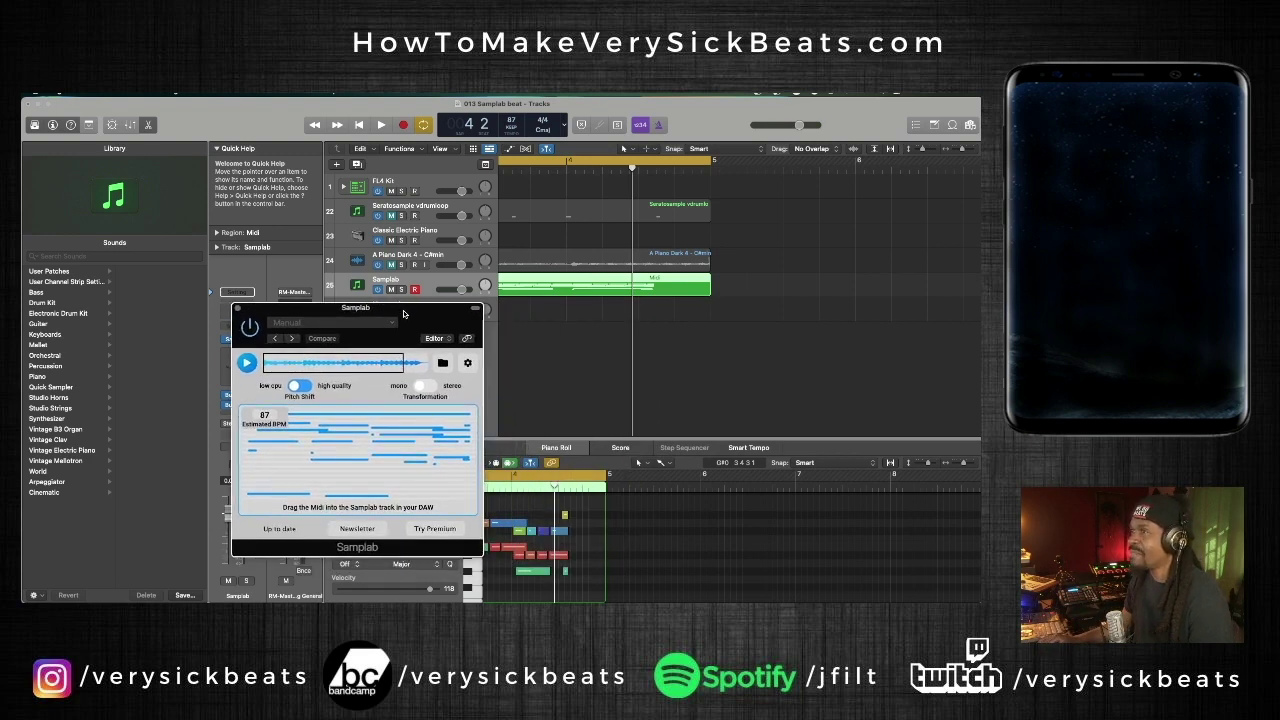
pyautogui.hscroll(-3, 589, 320)
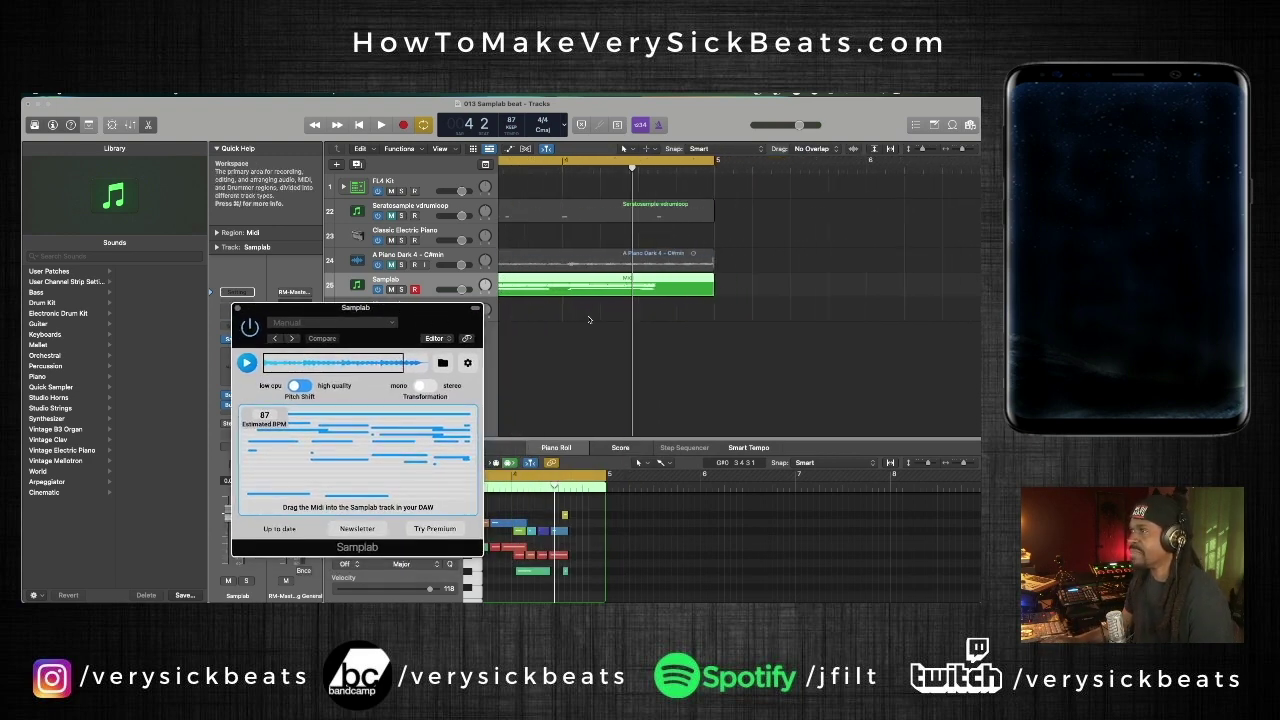
pyautogui.hscroll(-3, 589, 320)
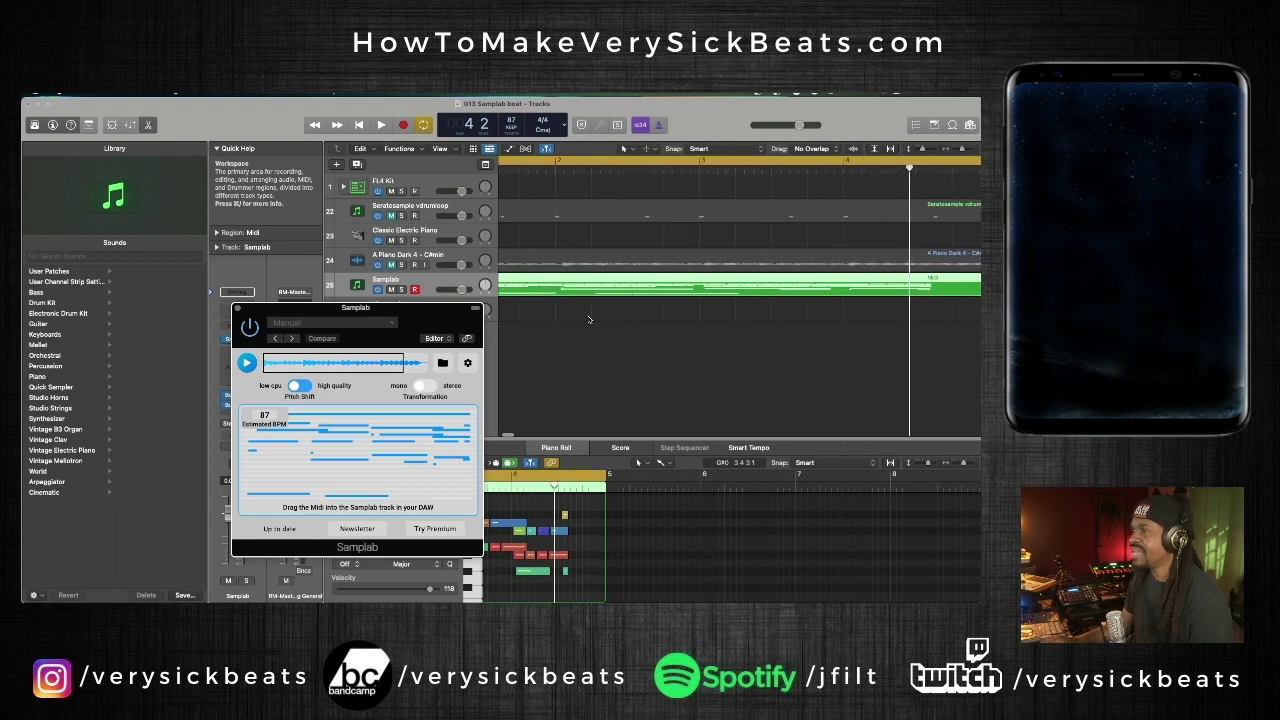
# Set the cycle range to bar 4 and play the end of the Samplab MIDI region.
pyautogui.hscroll(-2, 584, 405)
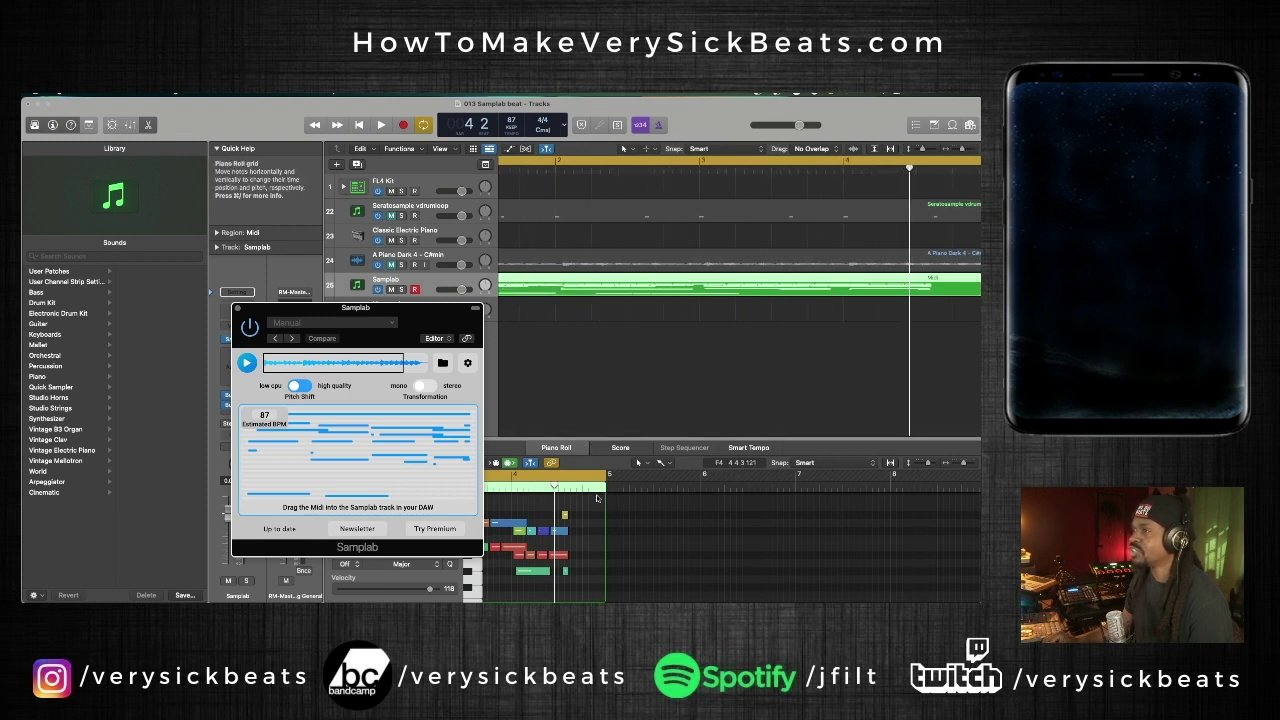
pyautogui.scroll(-3, 640, 341)
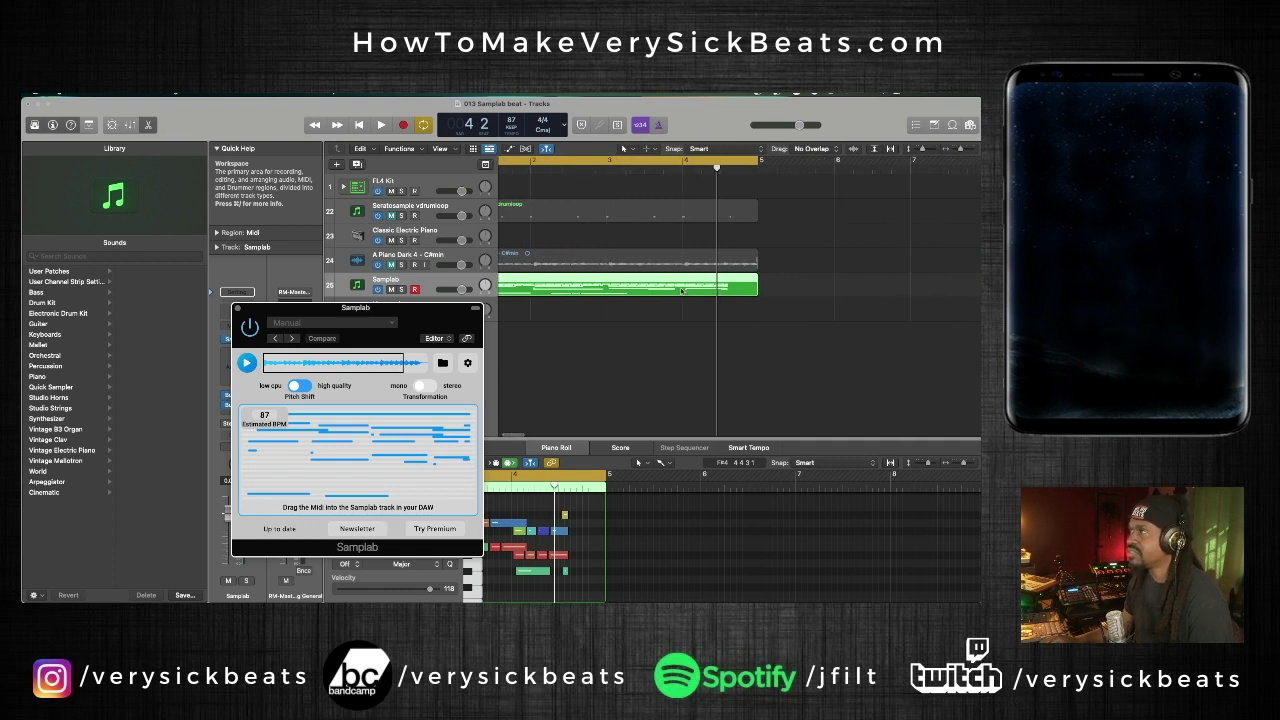
pyautogui.scroll(2, 679, 280)
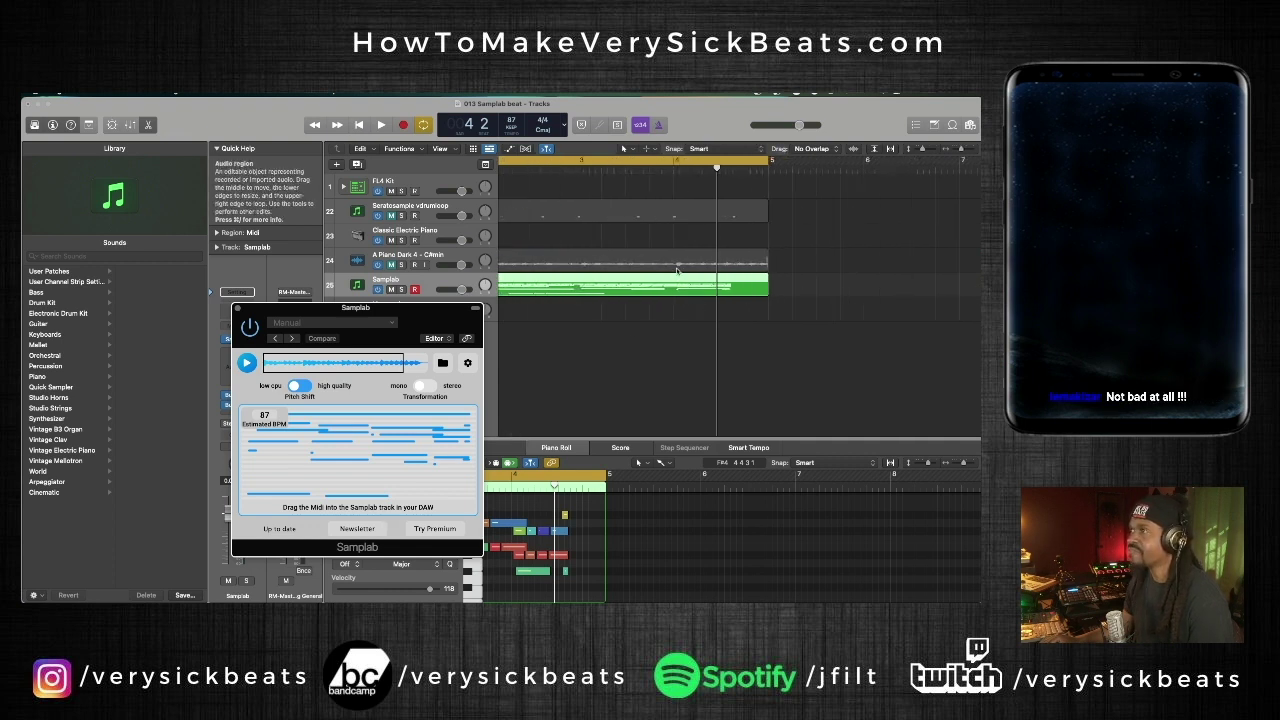
pyautogui.click(674, 164)
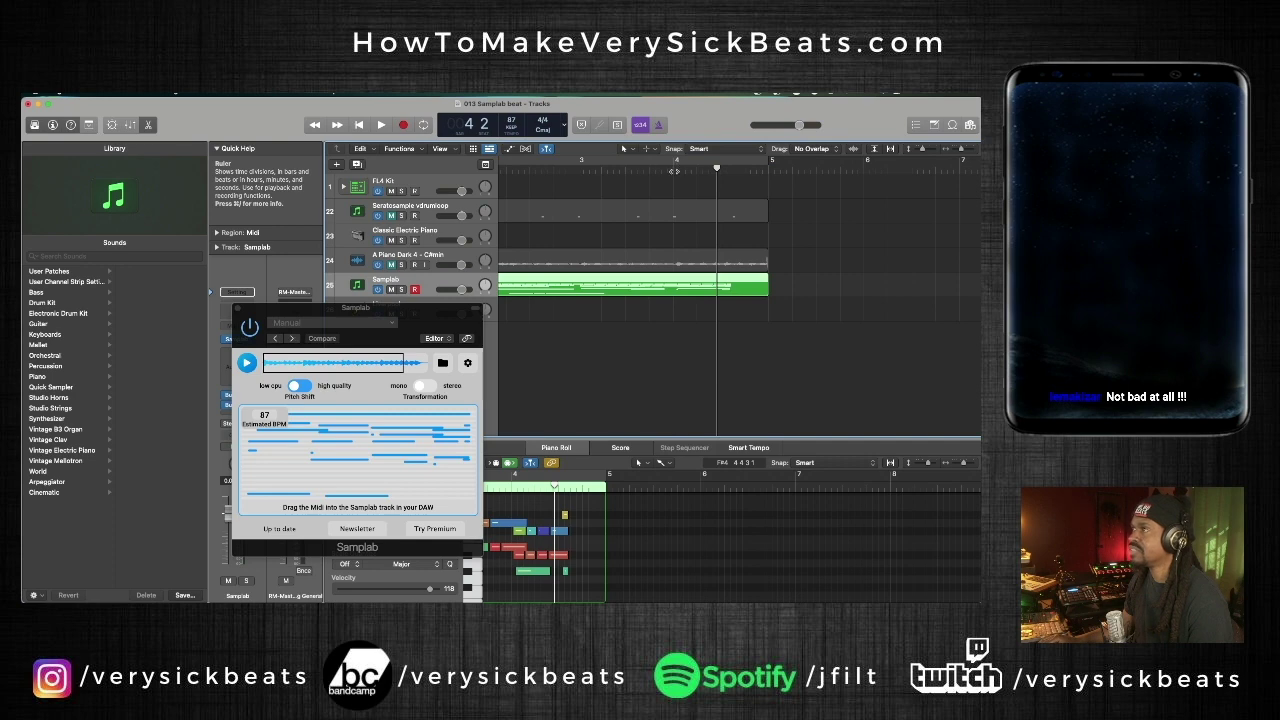
pyautogui.moveTo(674, 161); pyautogui.dragTo(768, 162)
pyautogui.press('space')
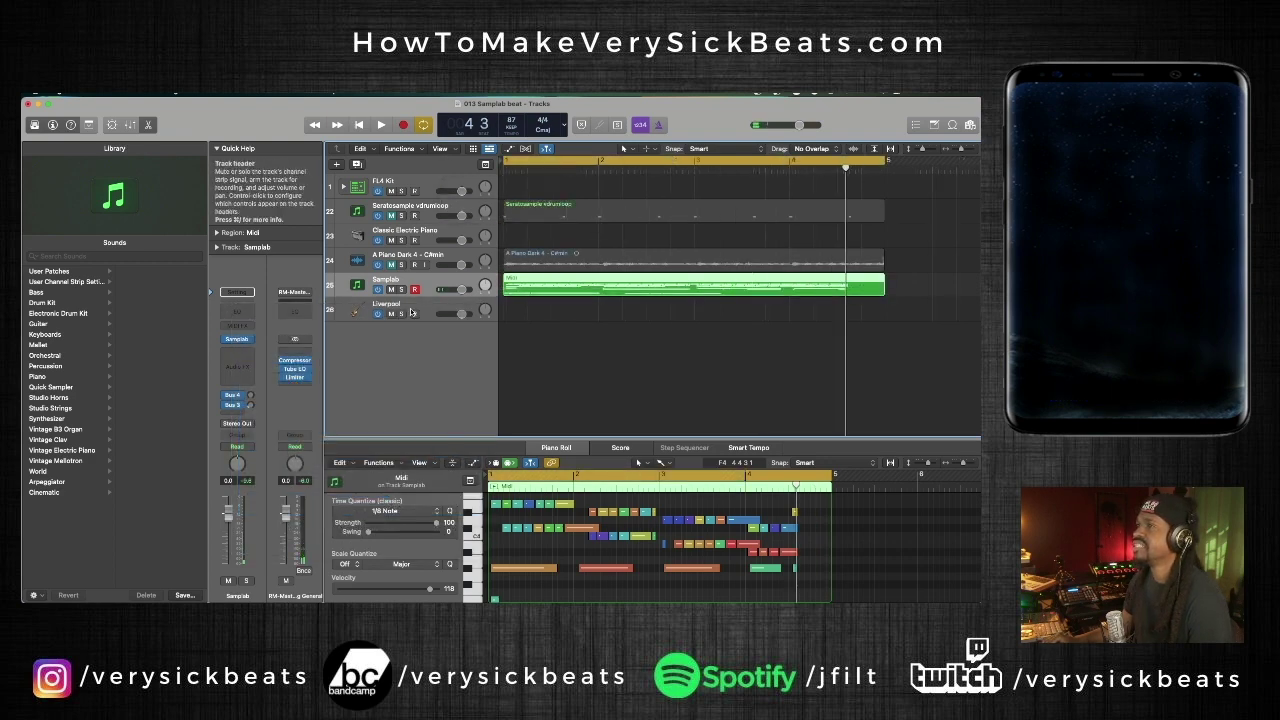
# Mute the Samplab track, unmute the A Piano Dark 4 - C#min track, and play the original loop.
pyautogui.click(391, 289)
pyautogui.click(391, 264)
pyautogui.press('space')
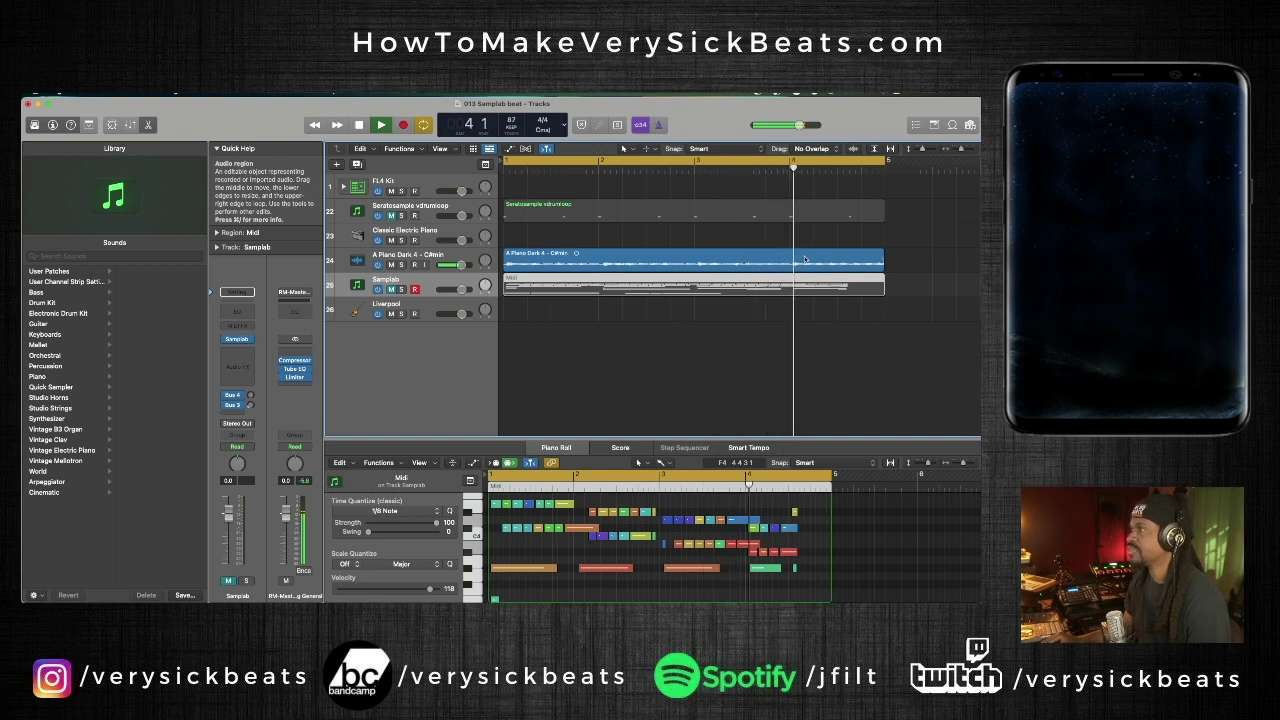
pyautogui.press('space')
# Limit the cycle range to bar 4, replay the original piano's ending, and turn the cycle off.
pyautogui.click(838, 167)
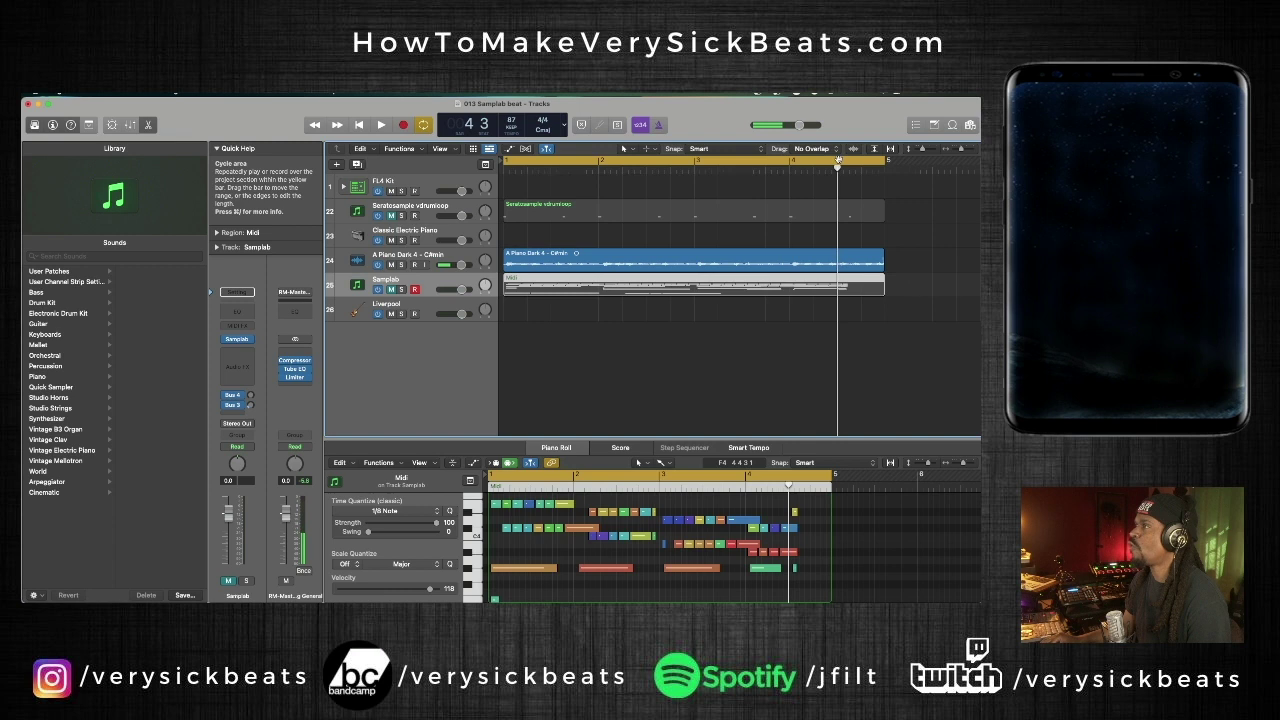
pyautogui.click(837, 164)
pyautogui.click(790, 163)
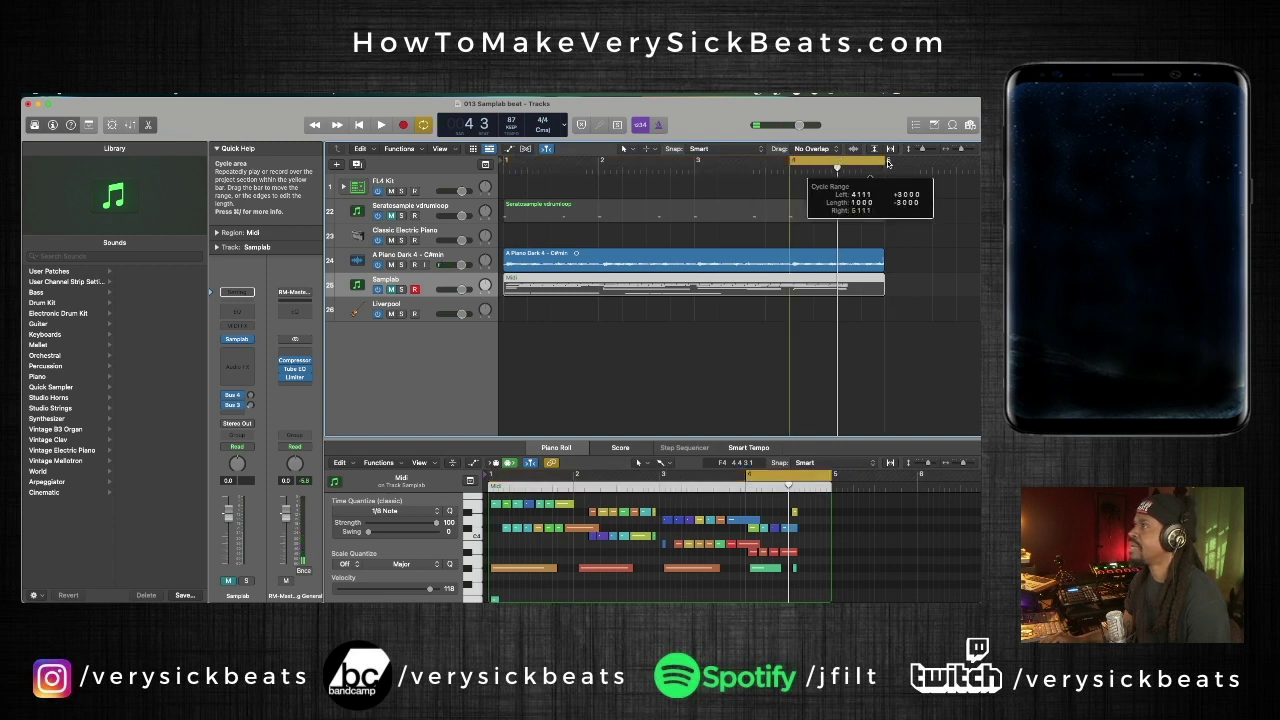
pyautogui.press('space')
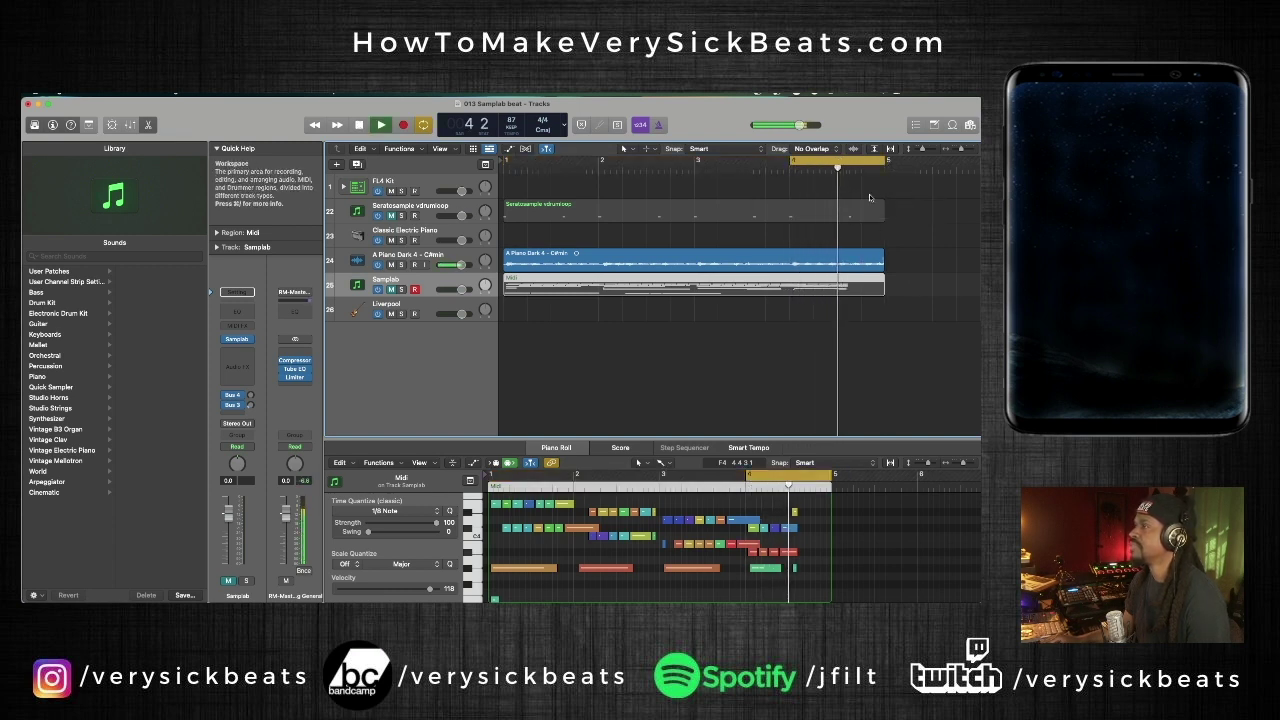
pyautogui.press('space')
pyautogui.click(874, 164)
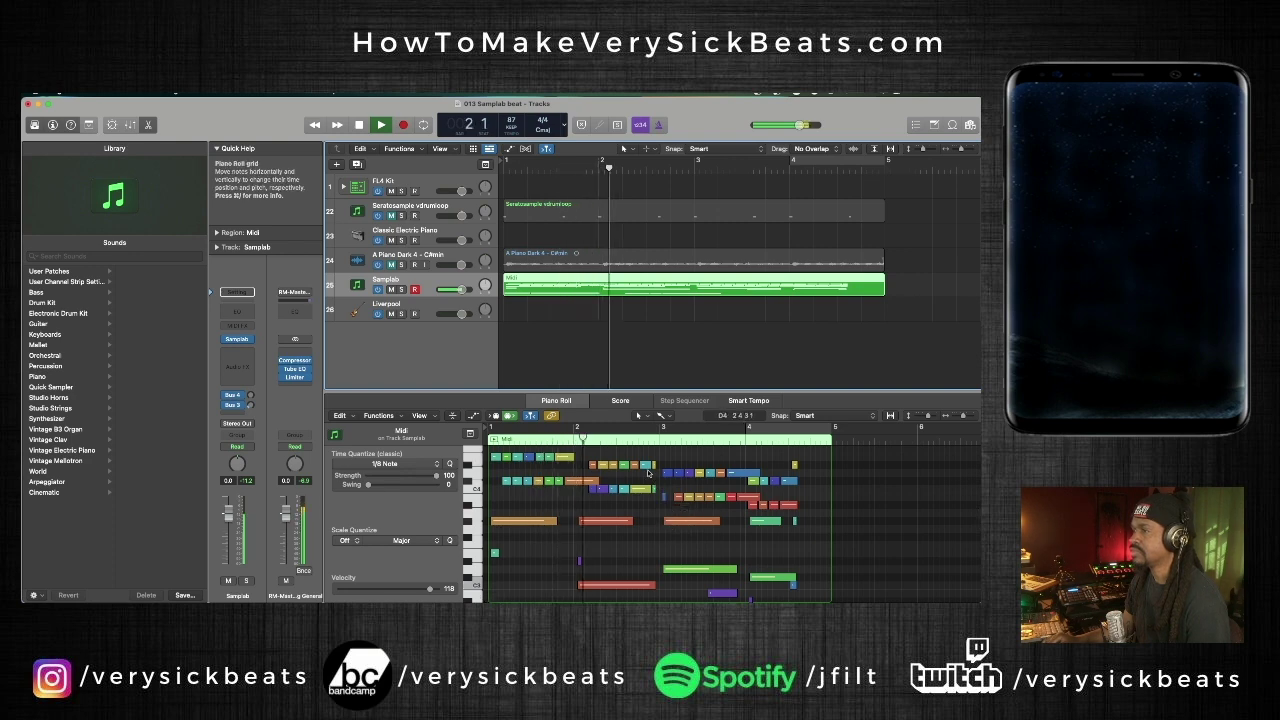
# Stop playback and select the bar 2 notes of the Samplab region in the piano roll, including the long low note.
pyautogui.press('space')
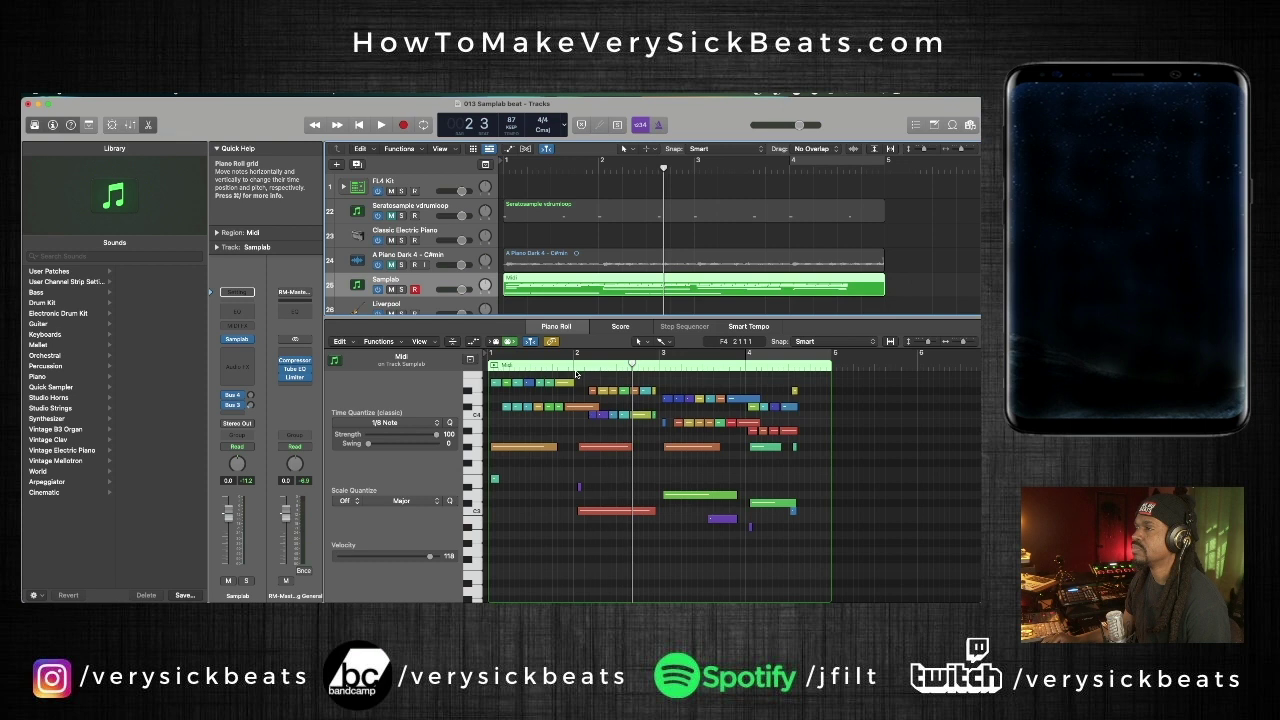
pyautogui.moveTo(573, 374); pyautogui.dragTo(663, 452)
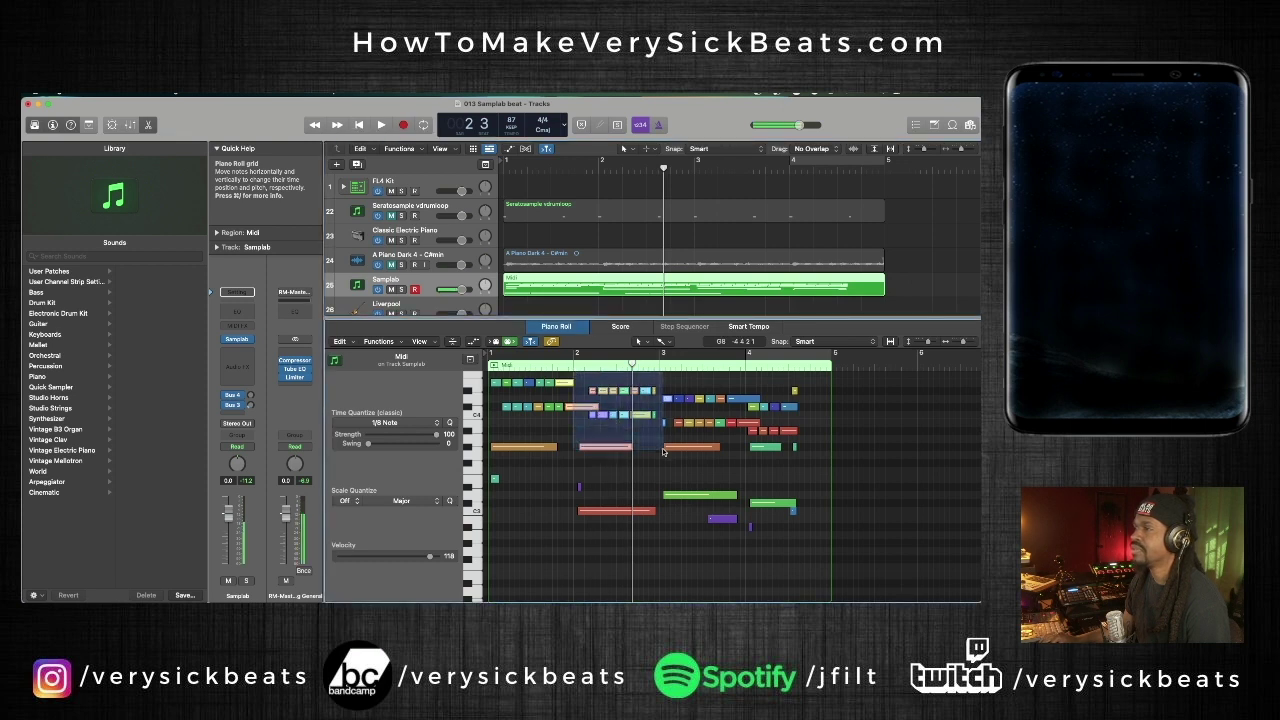
pyautogui.moveTo(656, 523); pyautogui.dragTo(657, 523)
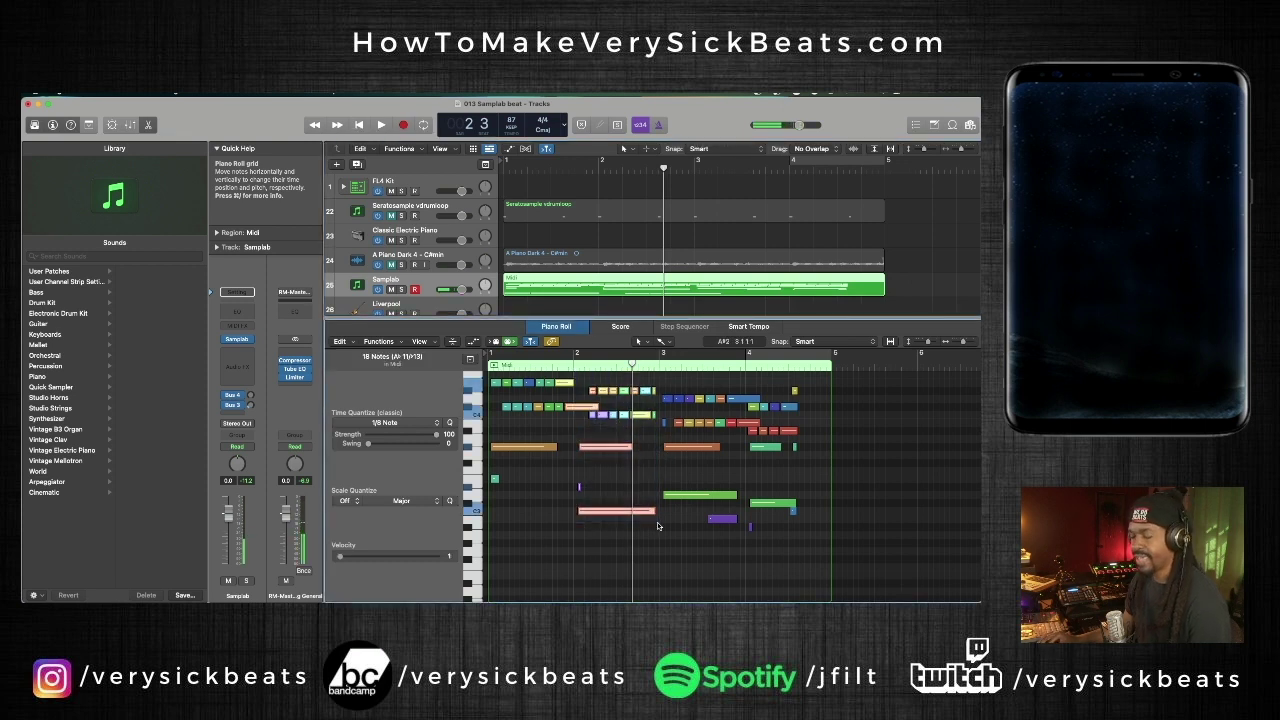
# Play from bar 4 and park the playhead at bar 4 beat 3, with the piano roll enlarged around it.
pyautogui.click(749, 366)
pyautogui.press('space')
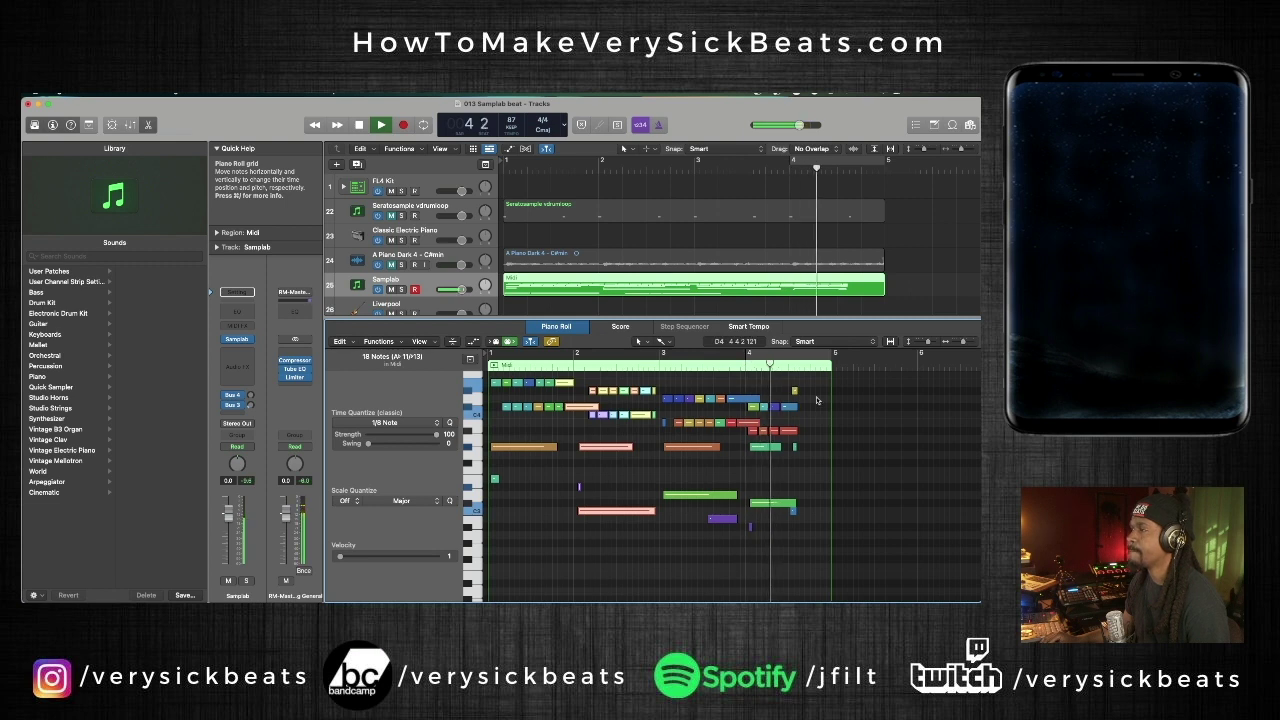
pyautogui.press('space')
pyautogui.press('super+Right')
pyautogui.press('super+Right')
pyautogui.press('super+Right')
pyautogui.press('super+Right')
pyautogui.press('super+Right')
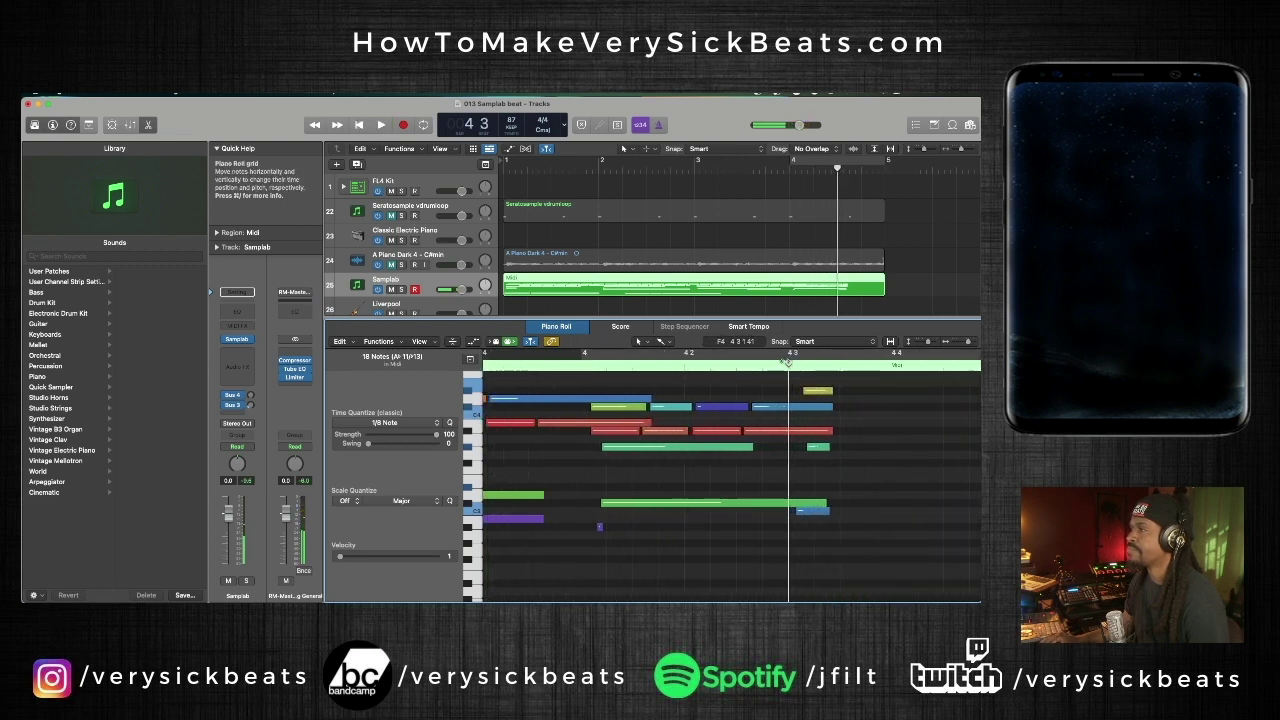
# Clear the middle and low notes past bar 4 beat 3, shortening those that cross it to end there.
pyautogui.click(822, 448)
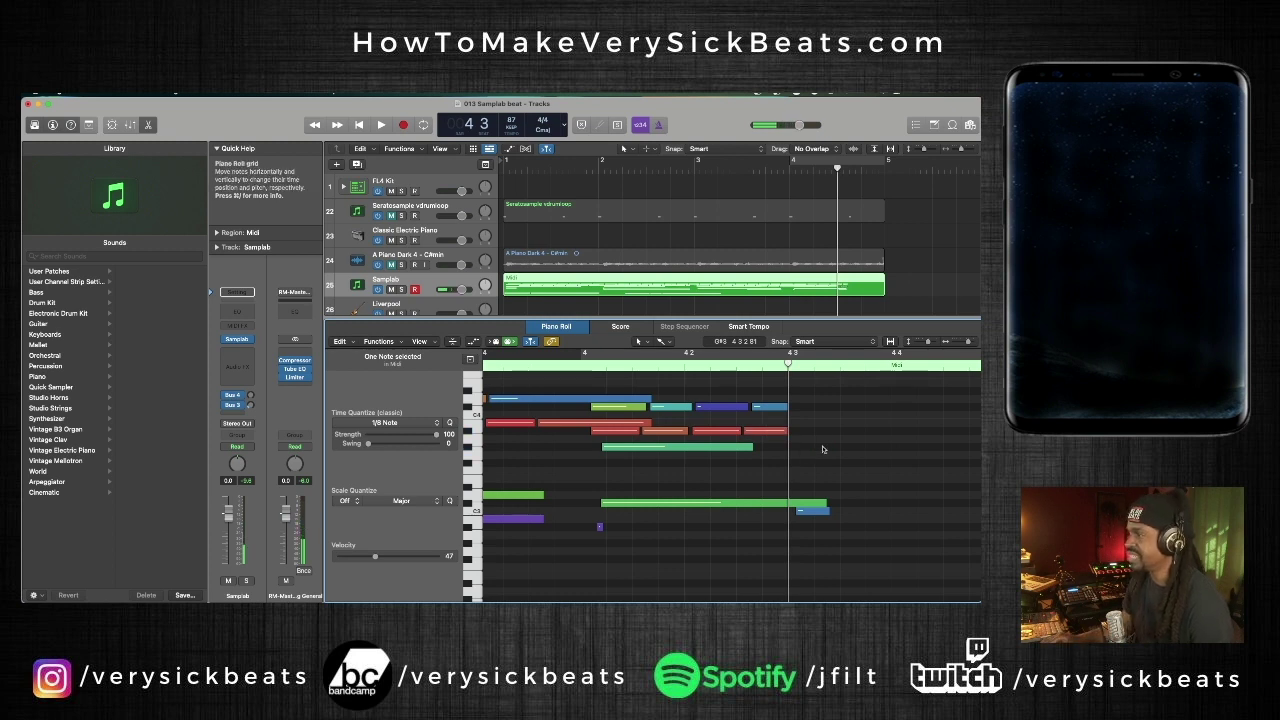
pyautogui.moveTo(826, 504); pyautogui.dragTo(788, 504)
pyautogui.click(809, 508)
pyautogui.press('BackSpace')
# Shorten the upper note crossing bar 4 beat 3 to end there and delete the short note after it.
pyautogui.scroll(4, 809, 508)
pyautogui.scroll(-1, 809, 508)
pyautogui.scroll(1, 810, 512)
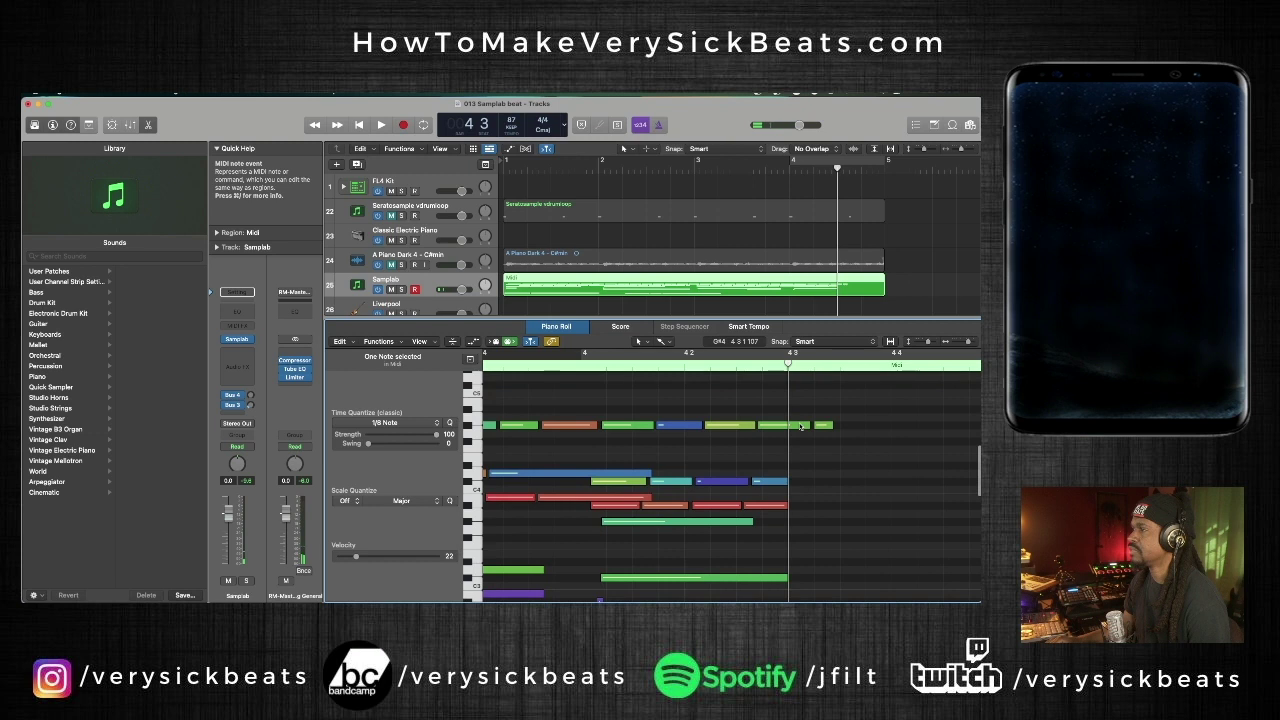
pyautogui.moveTo(806, 427)
pyautogui.mouseDown()
pyautogui.moveTo(777, 428)
pyautogui.moveTo(810, 426)
pyautogui.mouseUp()
pyautogui.press('BackSpace')
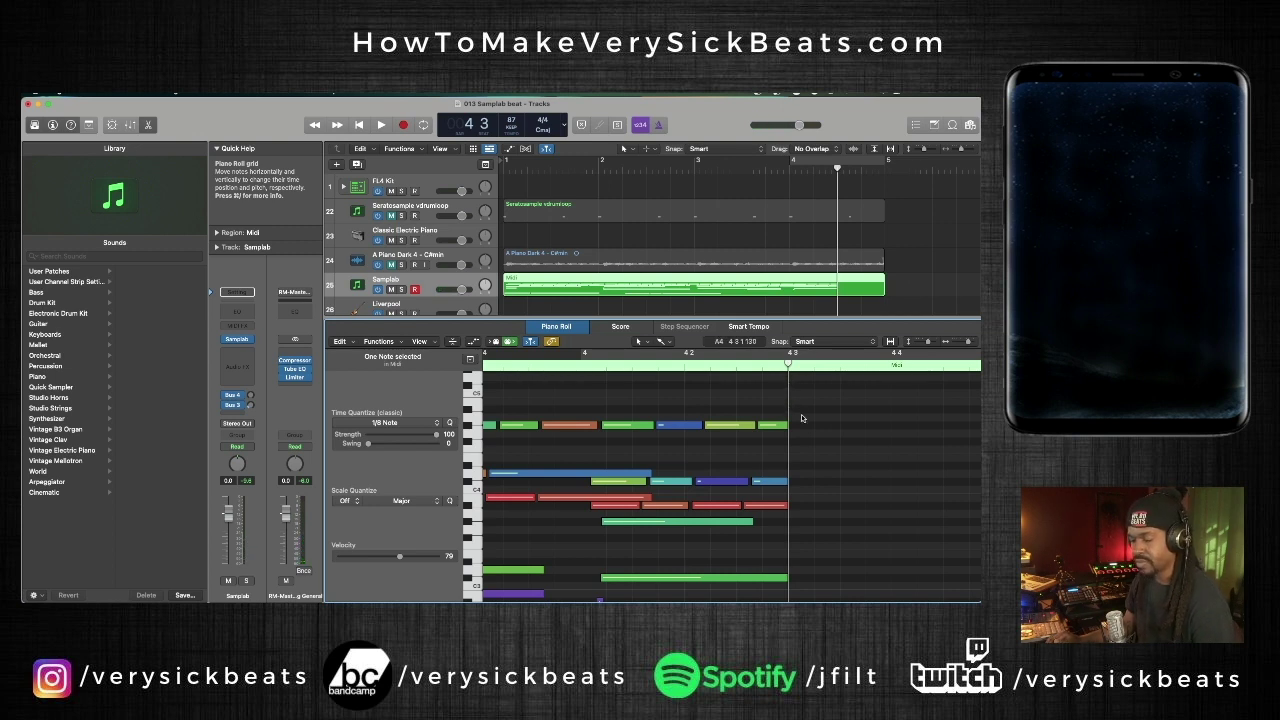
# Paste the bar 2 notes at bar 4 beat 3 and trim the Samplab region to end at bar 5.
pyautogui.press('space')
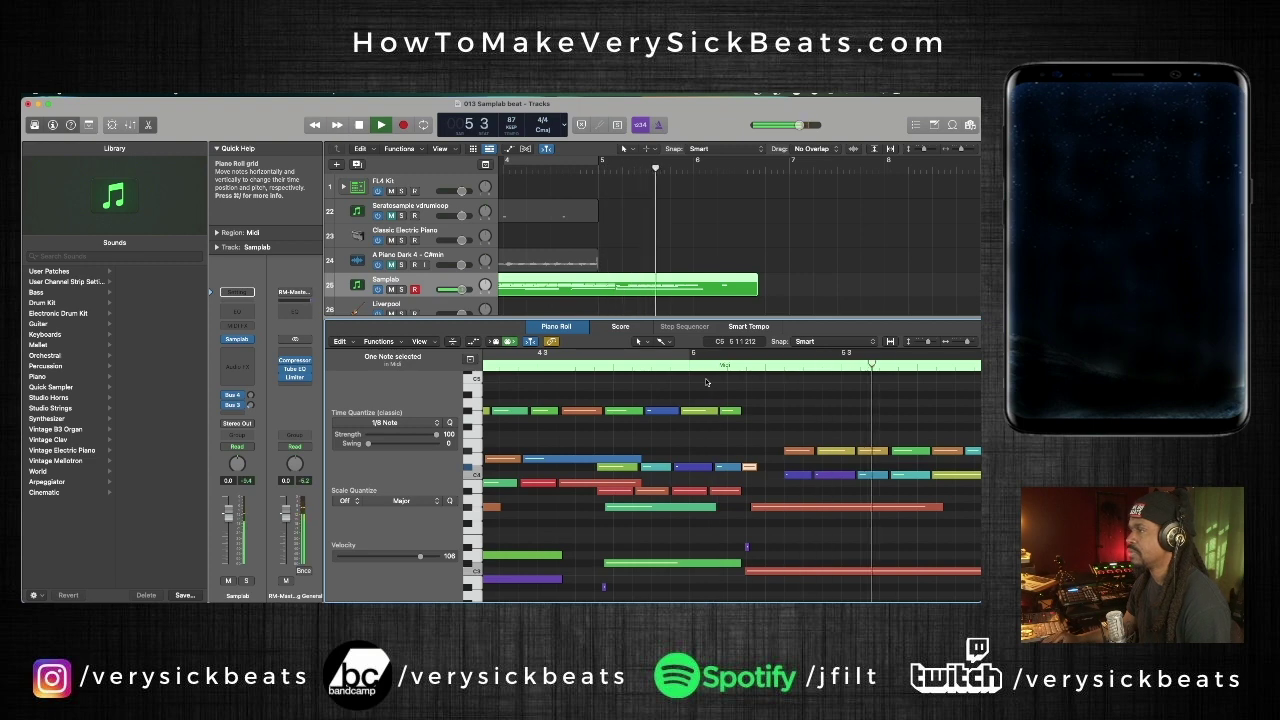
pyautogui.press('space')
pyautogui.press('super+Left')
pyautogui.press('super+Left')
pyautogui.press('super+Left')
pyautogui.press('super+Left')
pyautogui.press('super+Left')
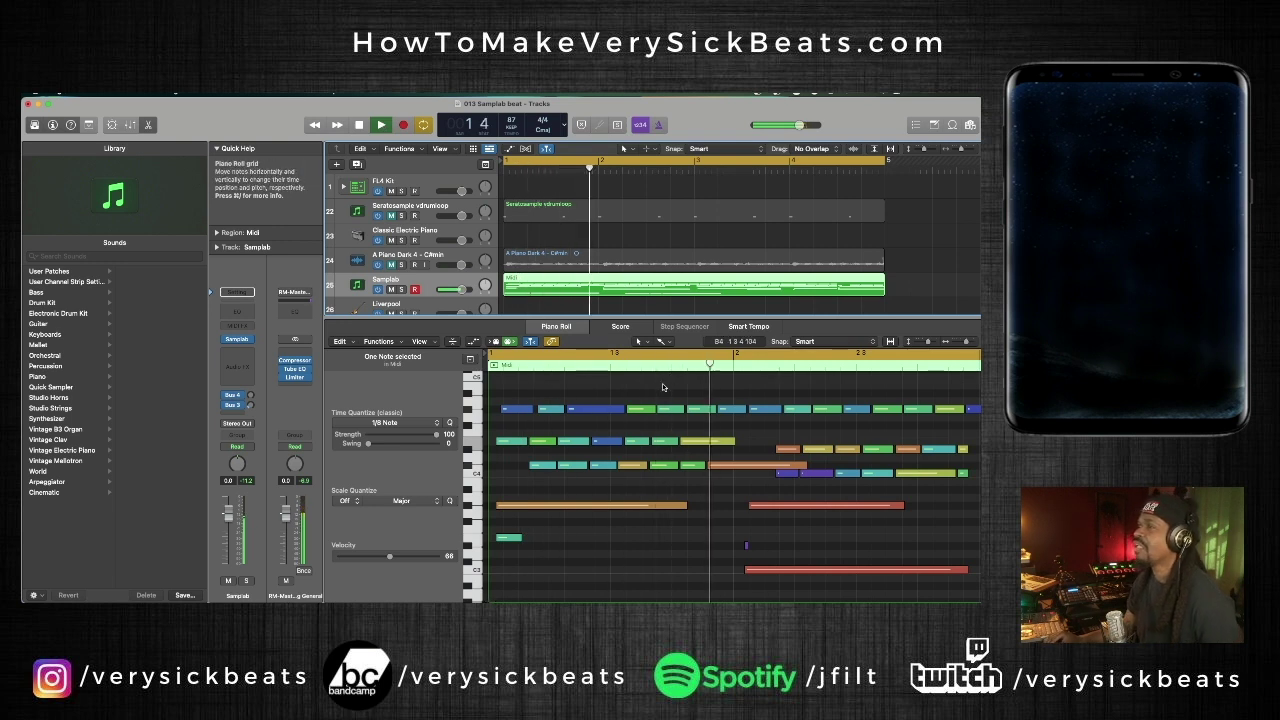
# Play the edited Samplab region through to its new ending, cycling from bar 1 to bar 5.
pyautogui.press('super+Left')
pyautogui.press('super+Left')
pyautogui.press('super+Right')
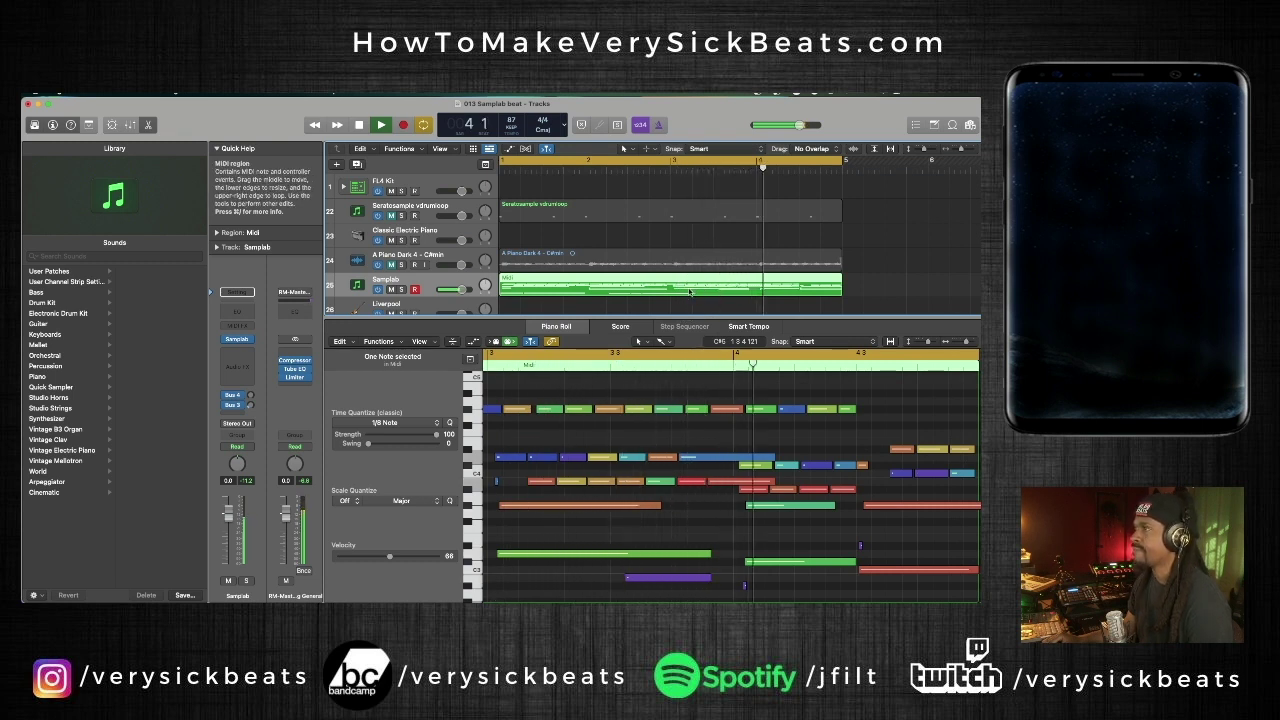
pyautogui.scroll(-1, 689, 291)
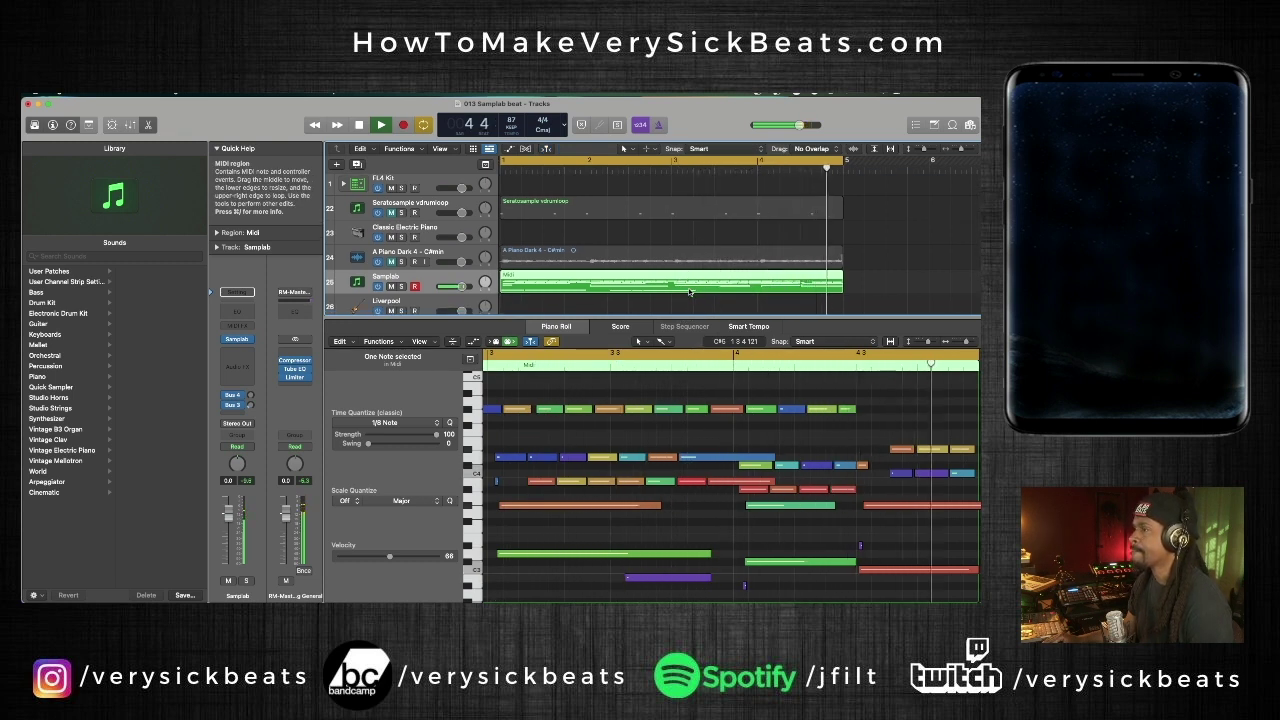
pyautogui.press('space')
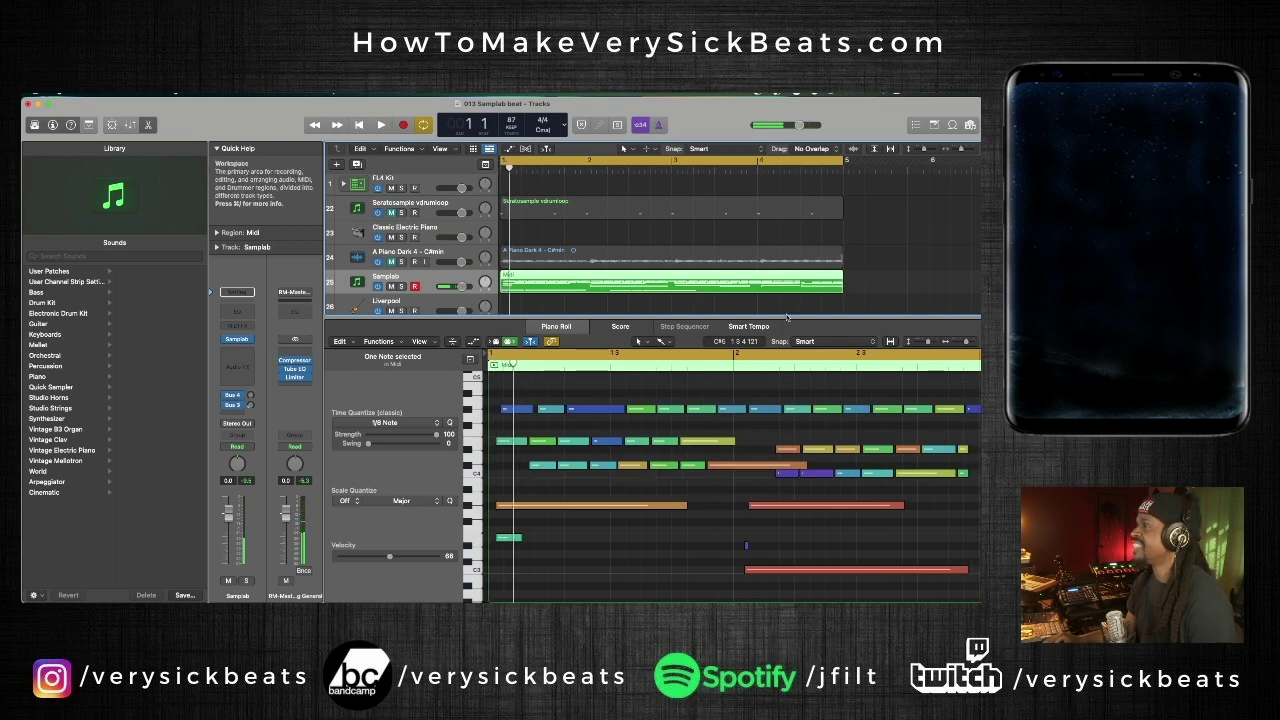
# Resize the piano roll area so that all tracks down to Liverpool fit above it.
pyautogui.moveTo(786, 318); pyautogui.dragTo(786, 366)
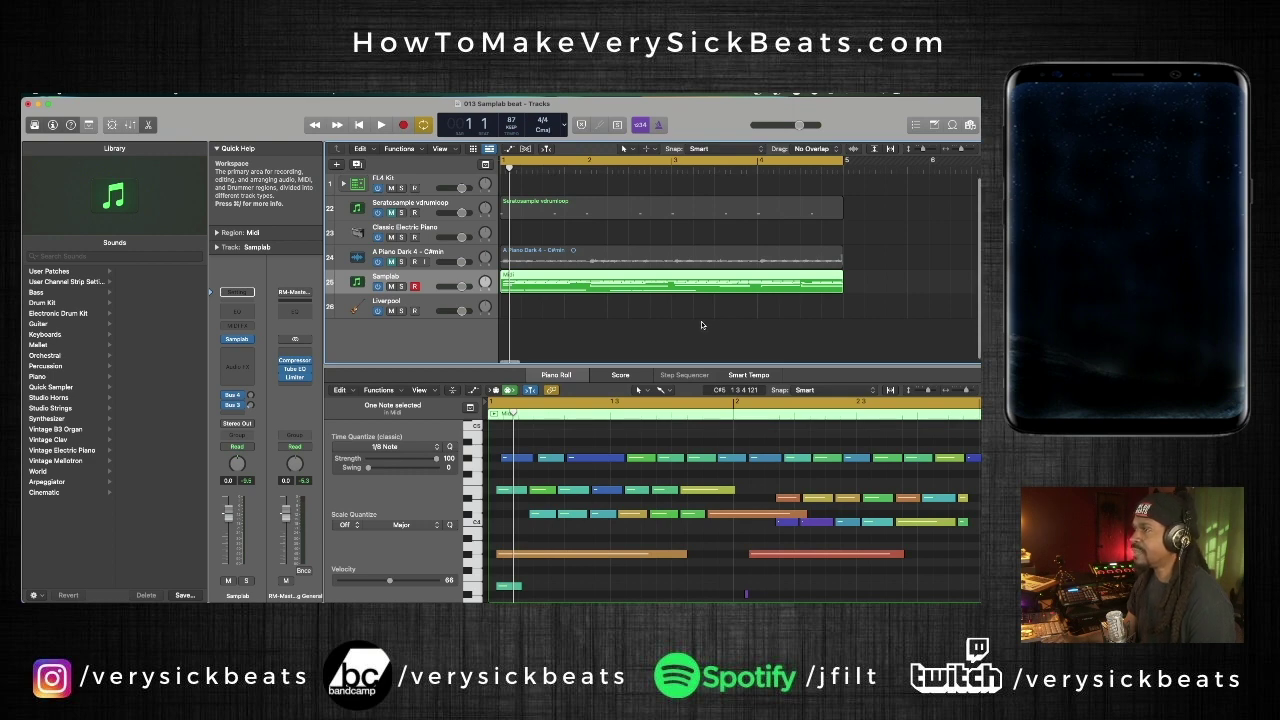
pyautogui.hscroll(-1, 701, 321)
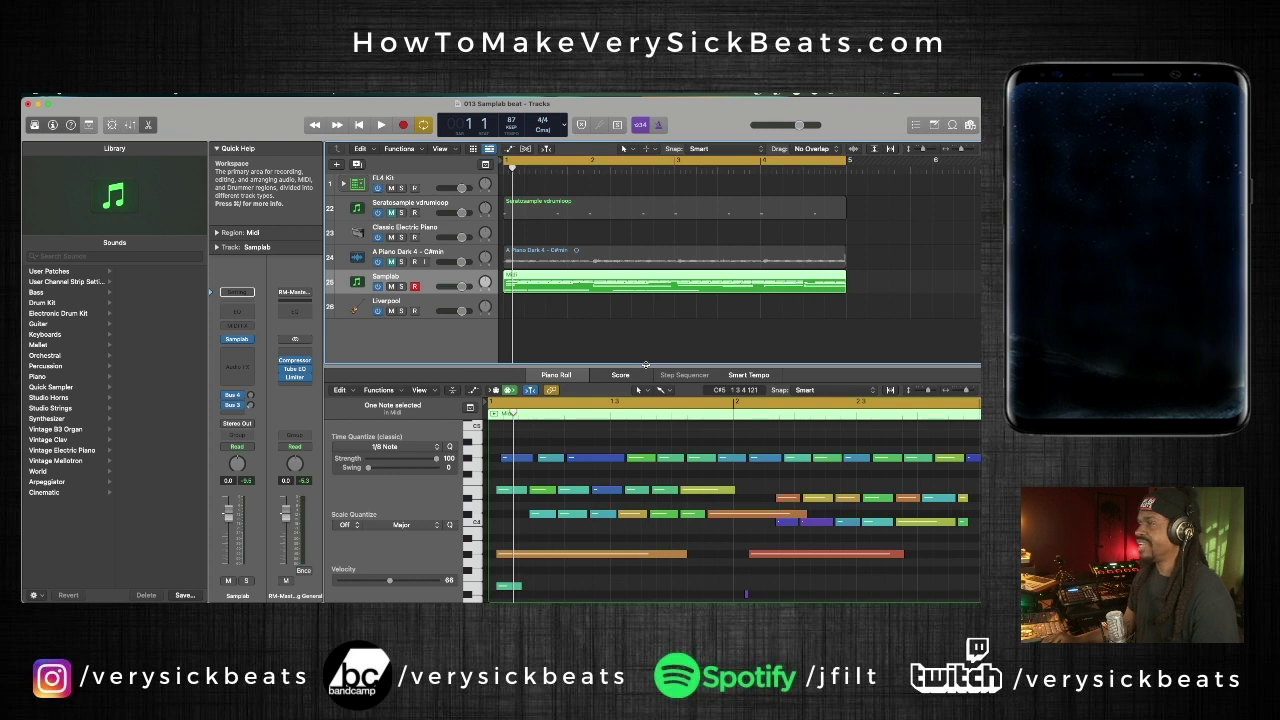
pyautogui.moveTo(645, 365); pyautogui.dragTo(655, 332)
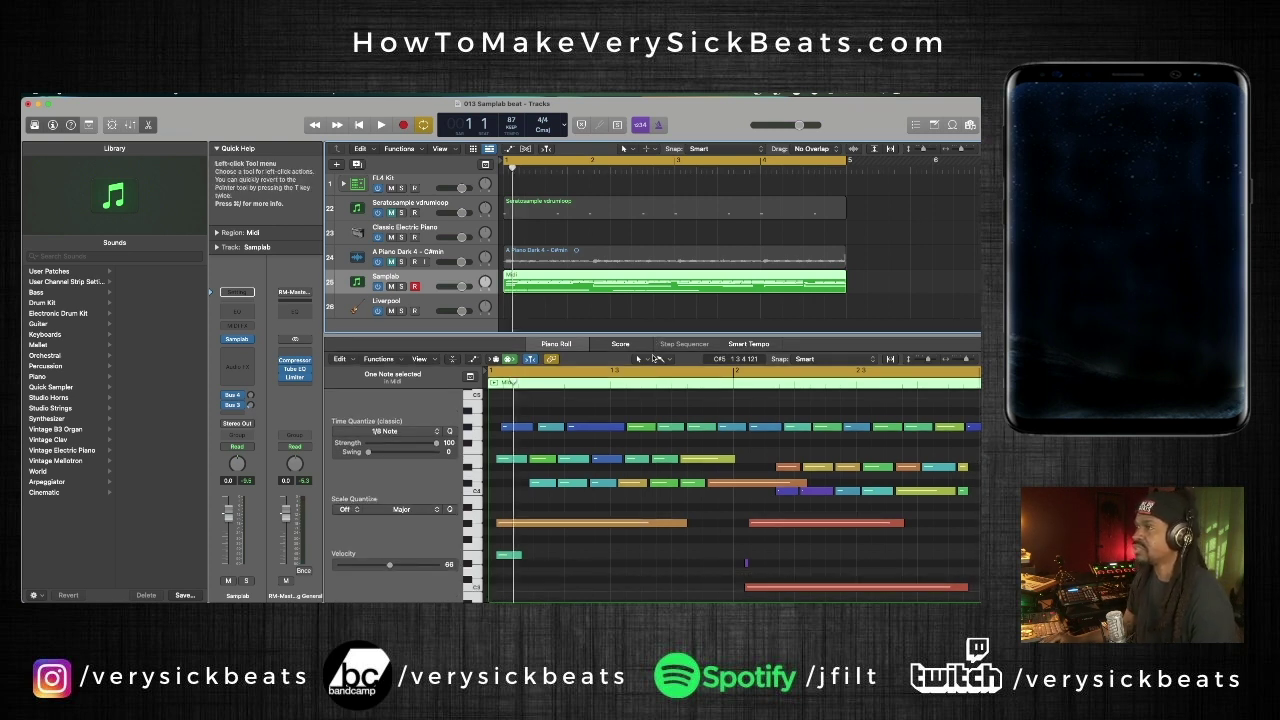
# Play the loop to locate its bass notes and transpose the long C3 note in bar 2 down one octave.
pyautogui.press('space')
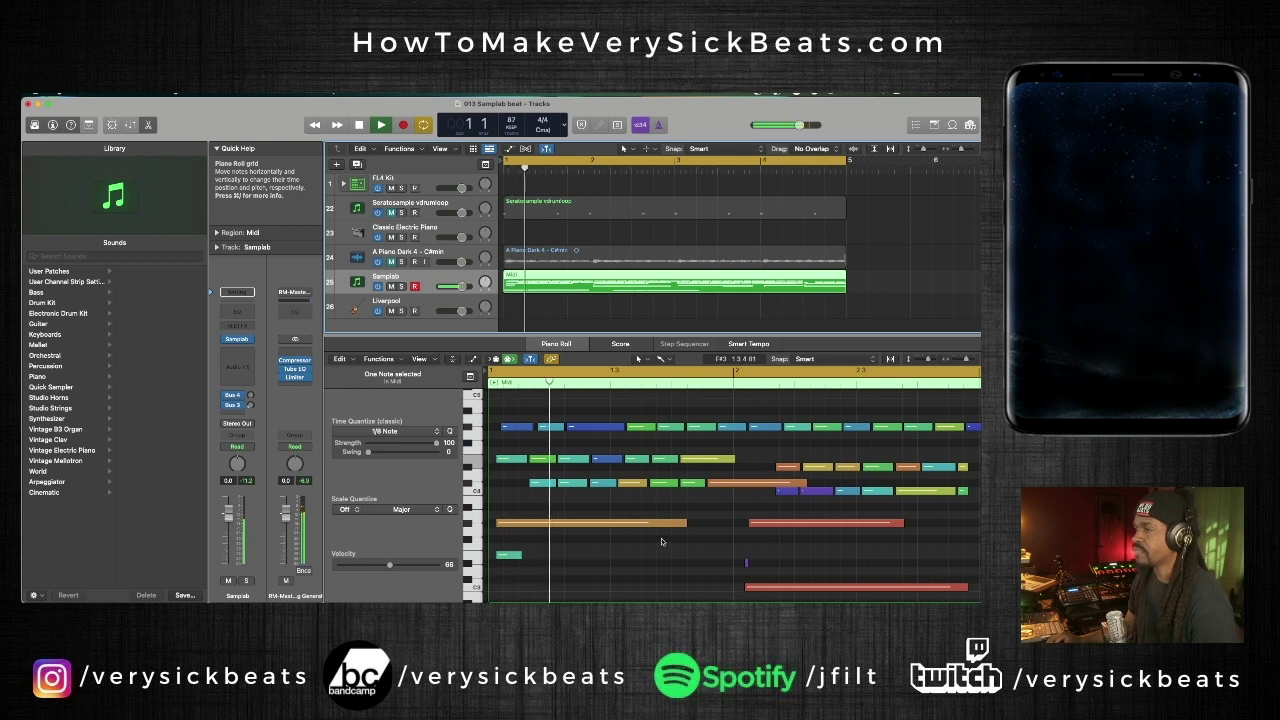
pyautogui.scroll(-3, 660, 539)
pyautogui.scroll(1, 655, 543)
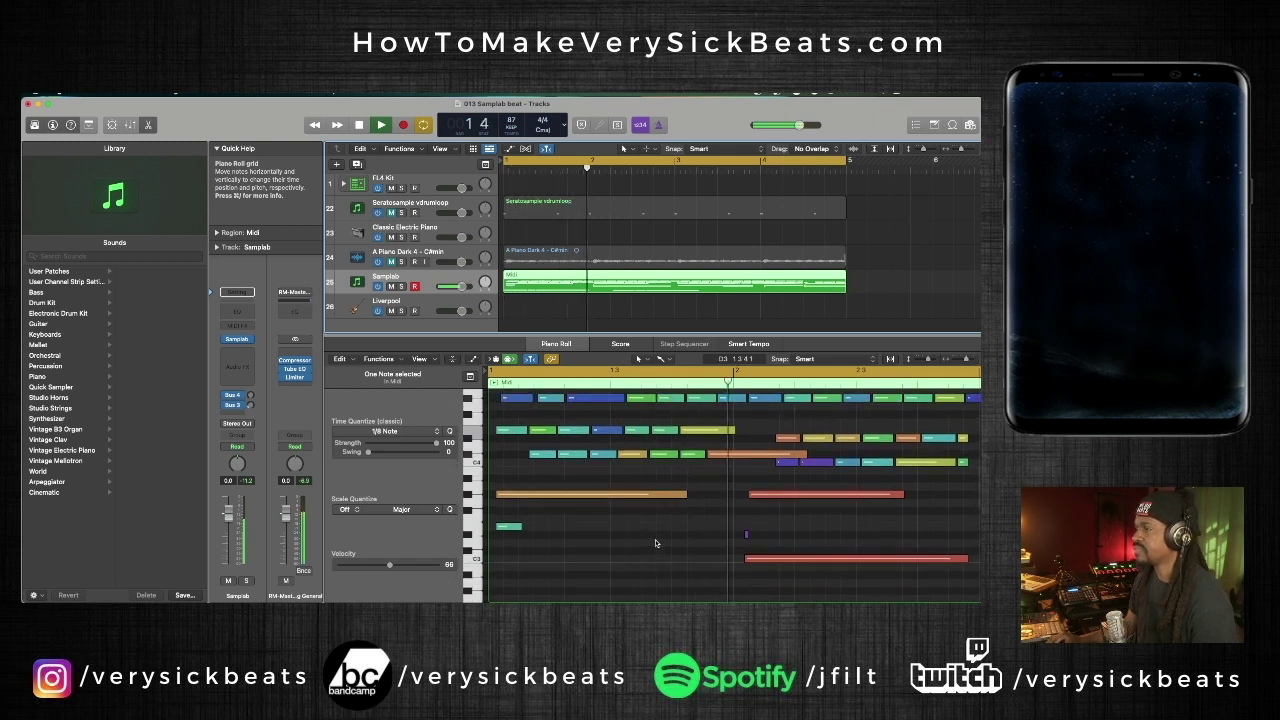
pyautogui.press('space')
pyautogui.click(617, 494)
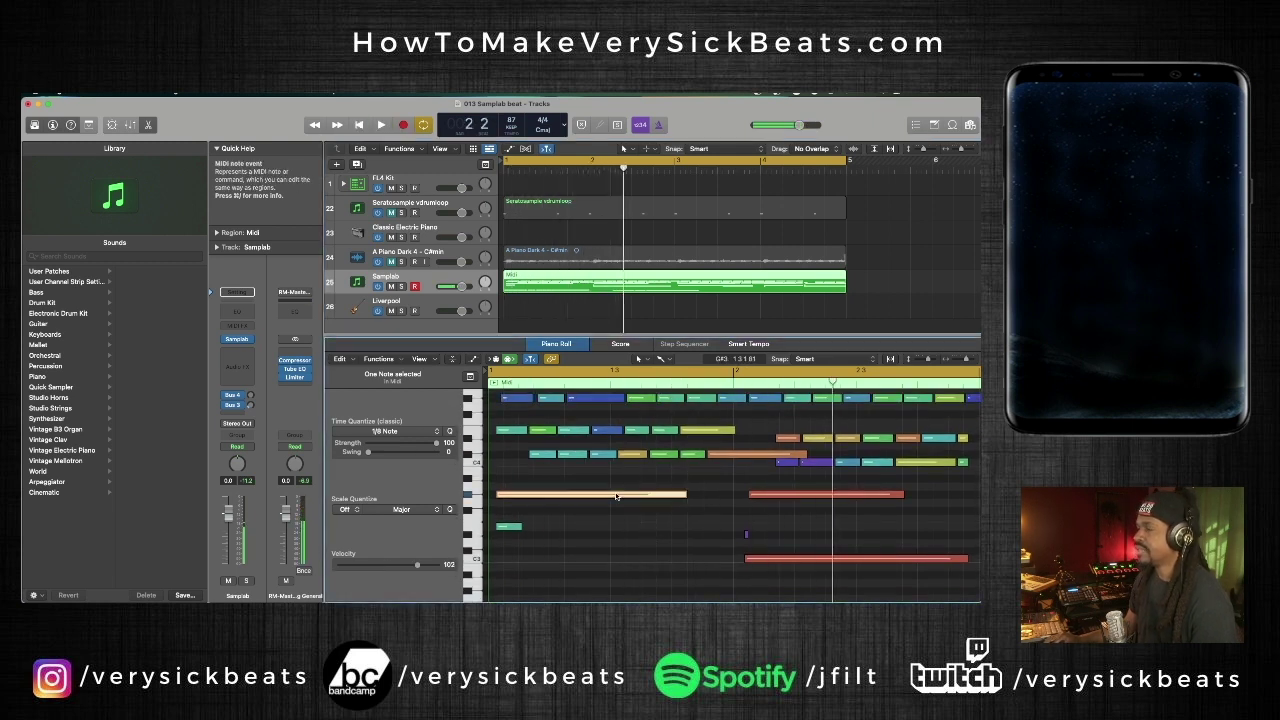
pyautogui.click(765, 558)
pyautogui.scroll(-5, 773, 563)
pyautogui.scroll(-4, 773, 540)
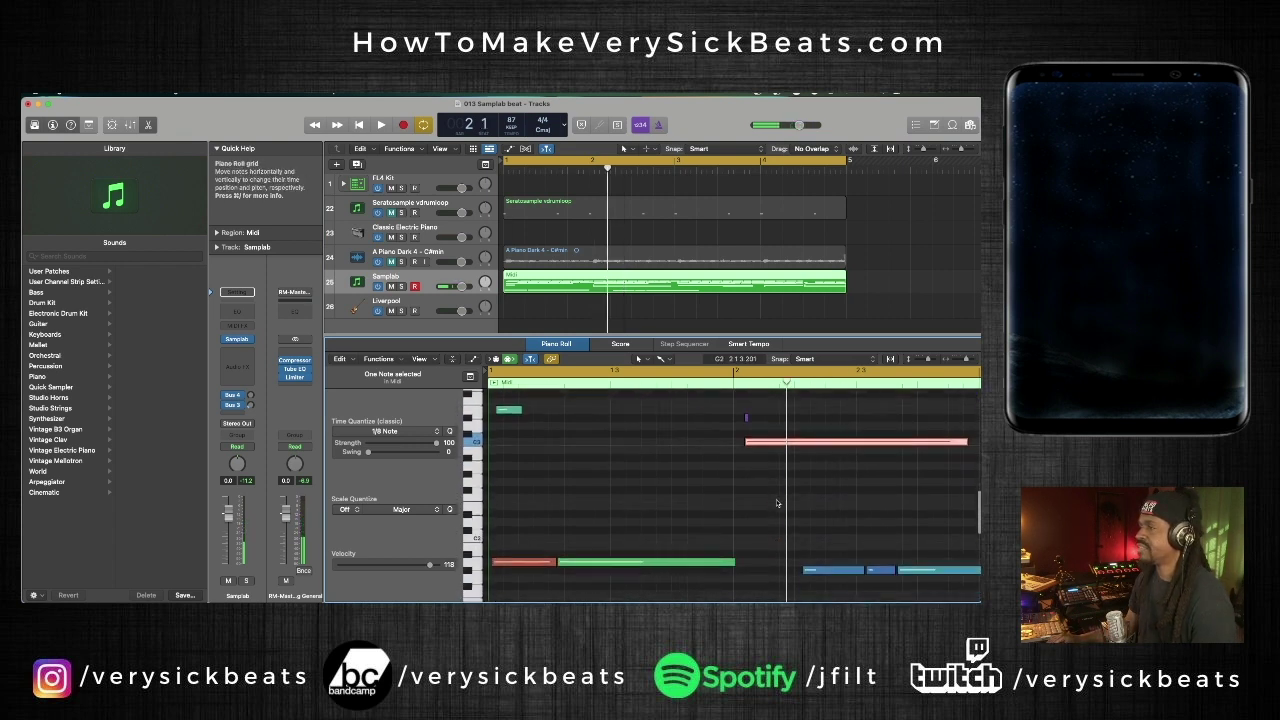
pyautogui.hotkey('alt', 'shift', 'Down')
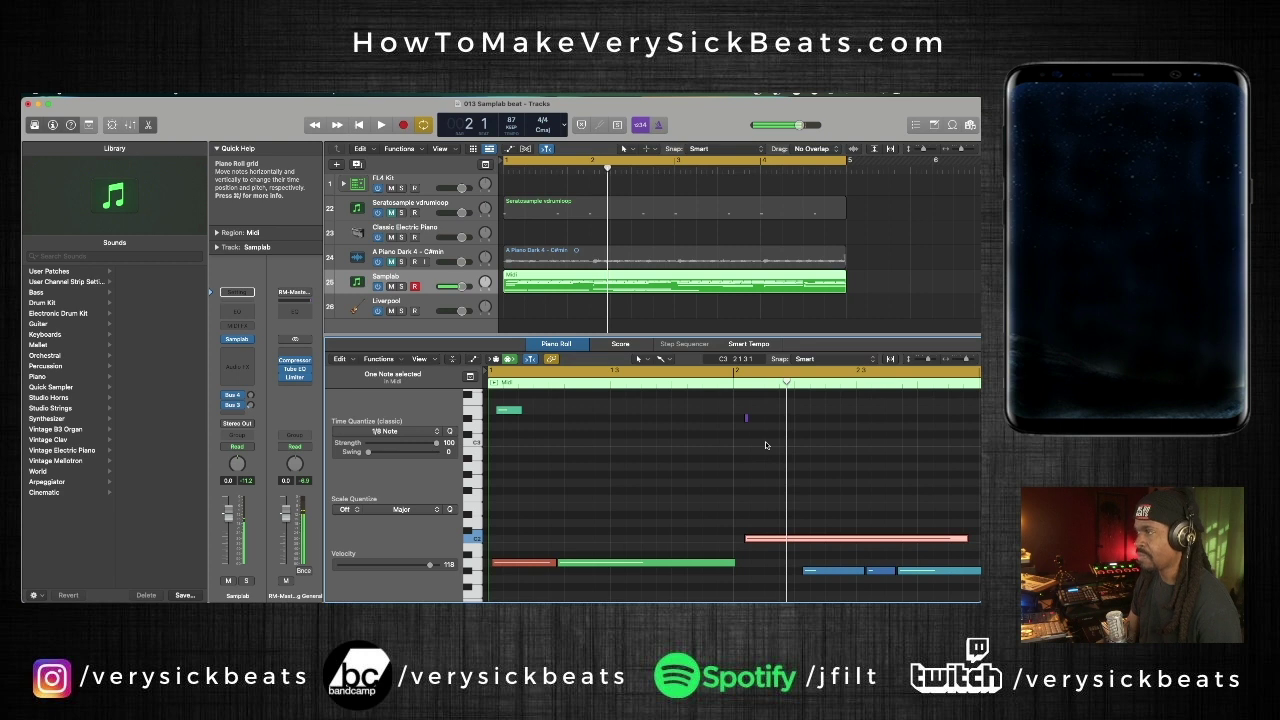
# Play the loop through bar 2 to hear the lowered bass note among the other low notes.
pyautogui.press('space')
pyautogui.scroll(-3, 766, 532)
pyautogui.hscroll(5, 766, 532)
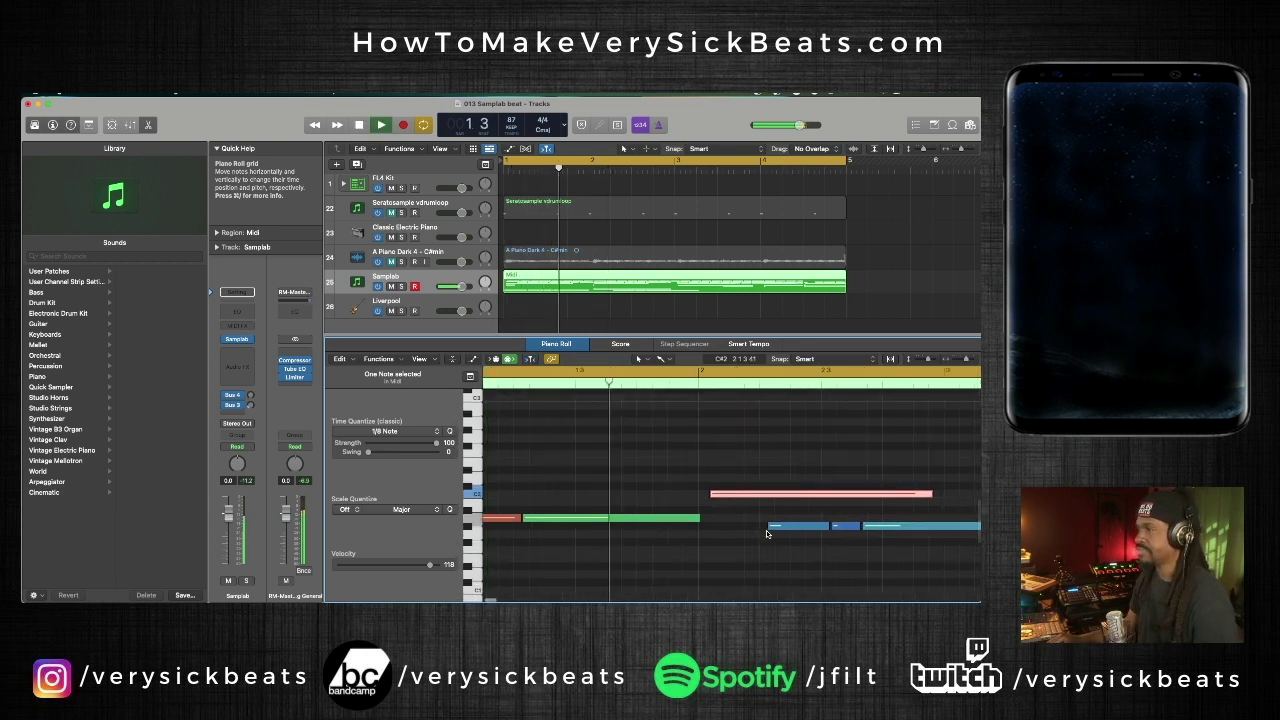
pyautogui.scroll(2, 766, 530)
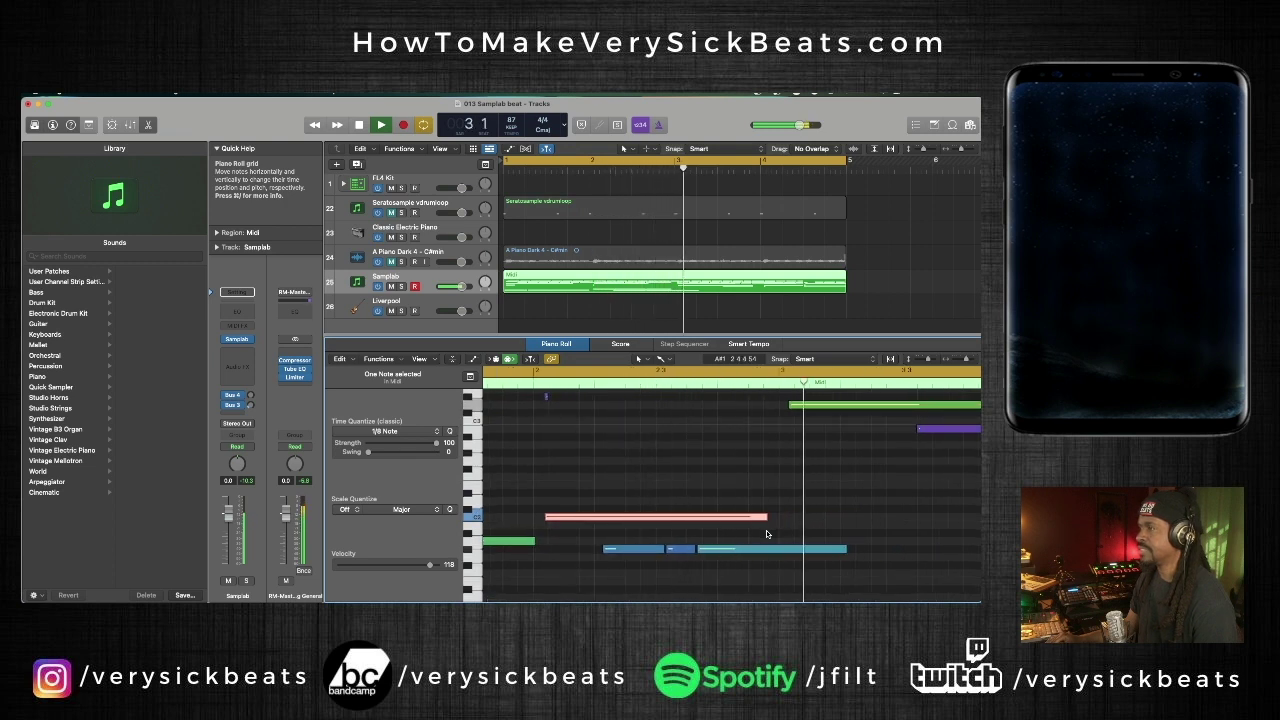
pyautogui.press('space')
# Transpose the long D3 note at the start of bar 3 down one octave.
pyautogui.scroll(1, 766, 532)
pyautogui.hscroll(1, 766, 532)
pyautogui.hscroll(2, 766, 530)
pyautogui.click(745, 428)
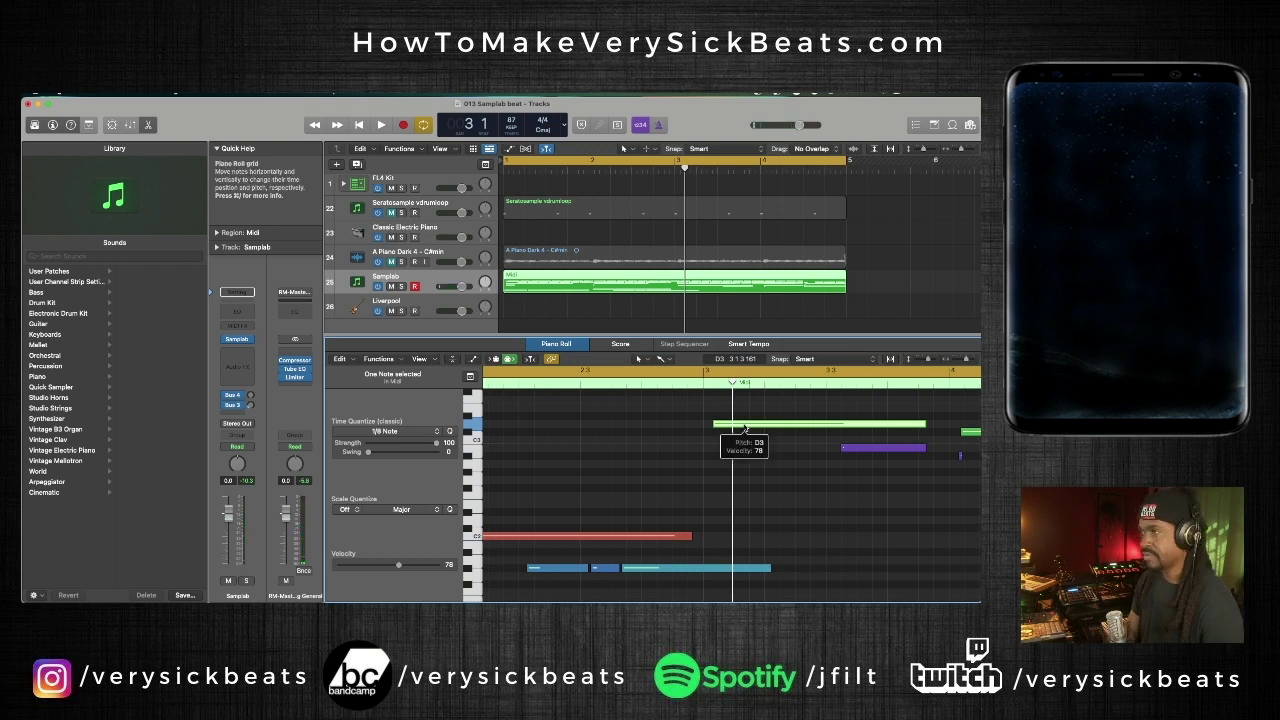
pyautogui.hotkey('alt', 'shift', 'Down')
pyautogui.hscroll(5, 745, 428)
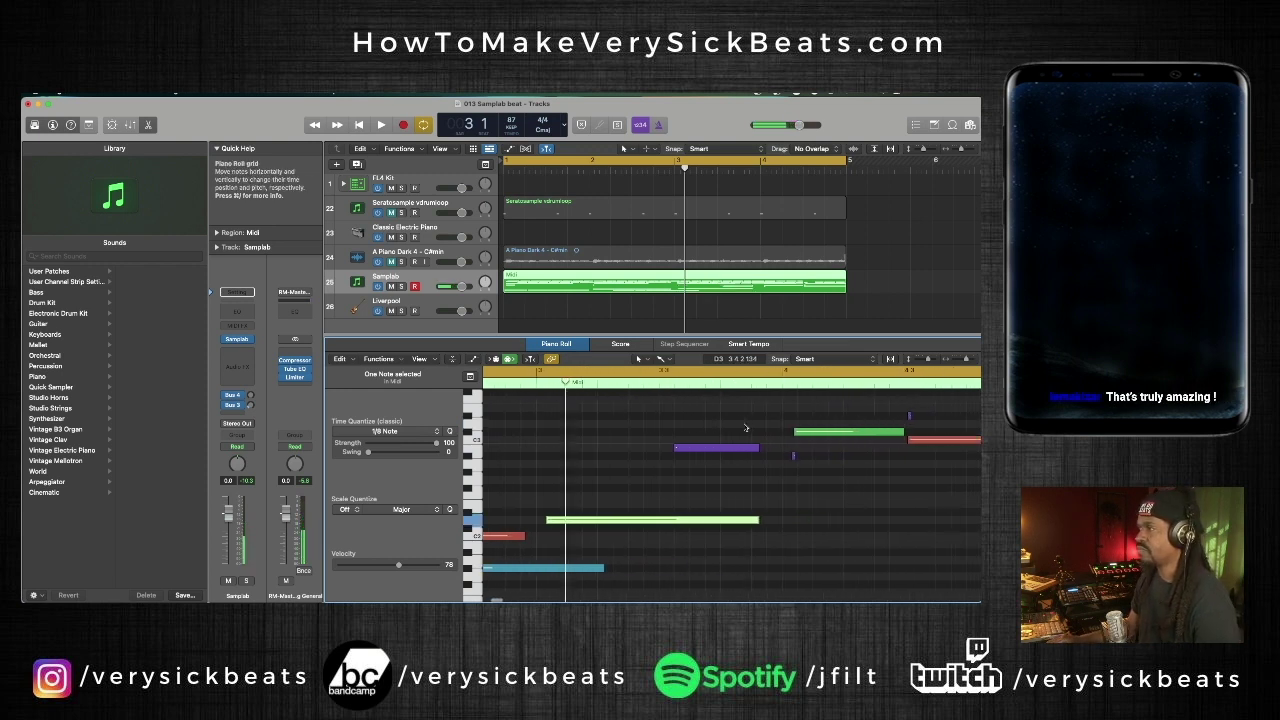
# Transpose the long C#3 note at the start of bar 4 and the C3 note in its second half down one octave.
pyautogui.click(806, 453)
pyautogui.click(806, 453)
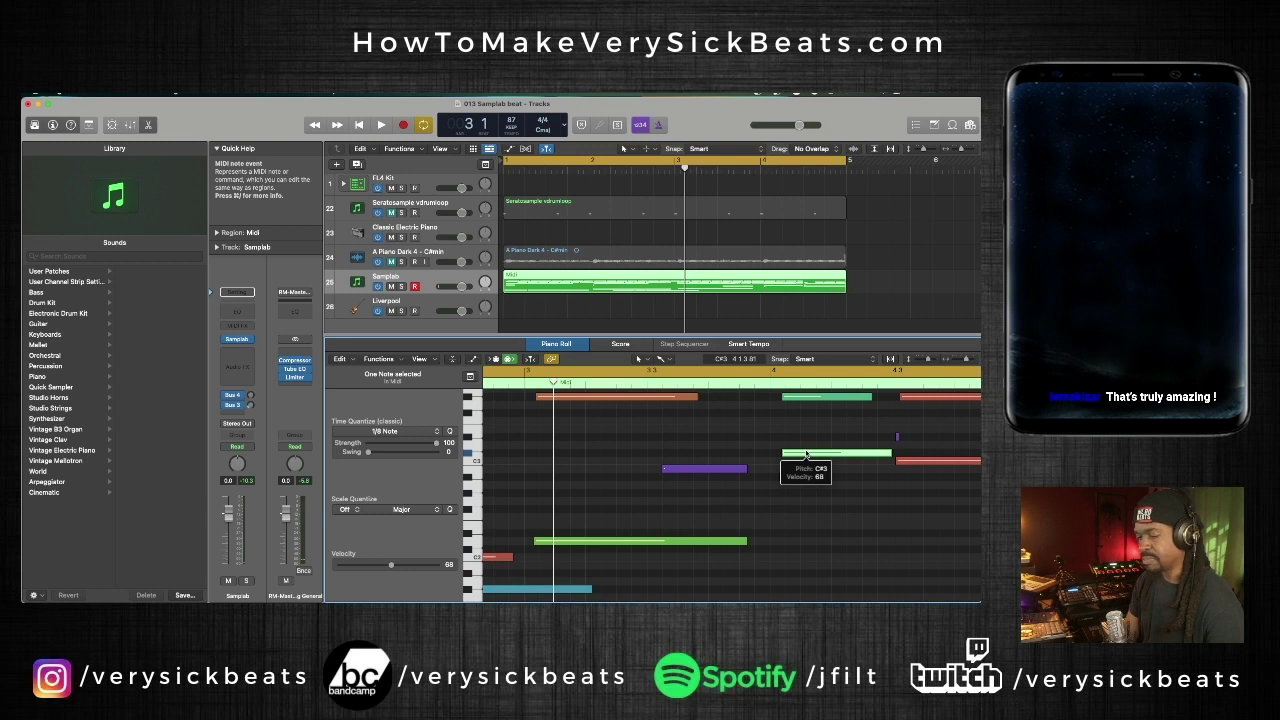
pyautogui.hotkey('alt', 'shift', 'Down')
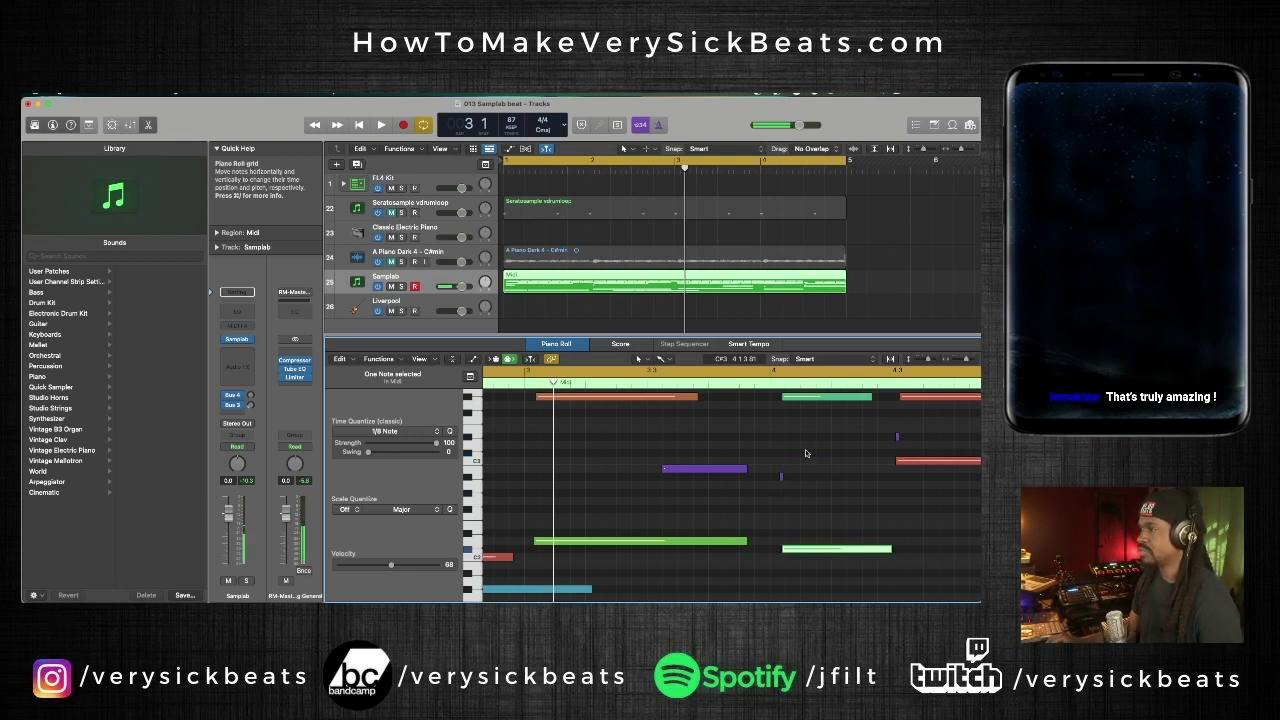
pyautogui.hscroll(5, 770, 387)
pyautogui.click(722, 461)
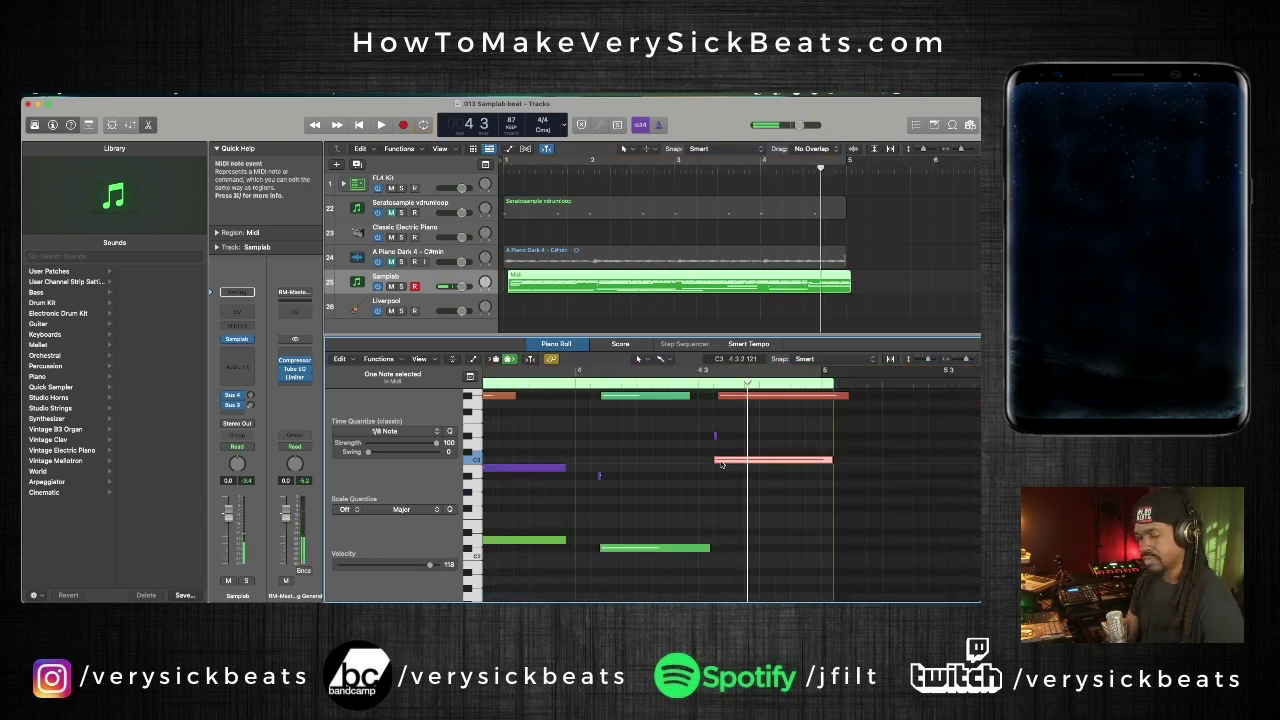
pyautogui.hotkey('alt', 'shift', 'Down')
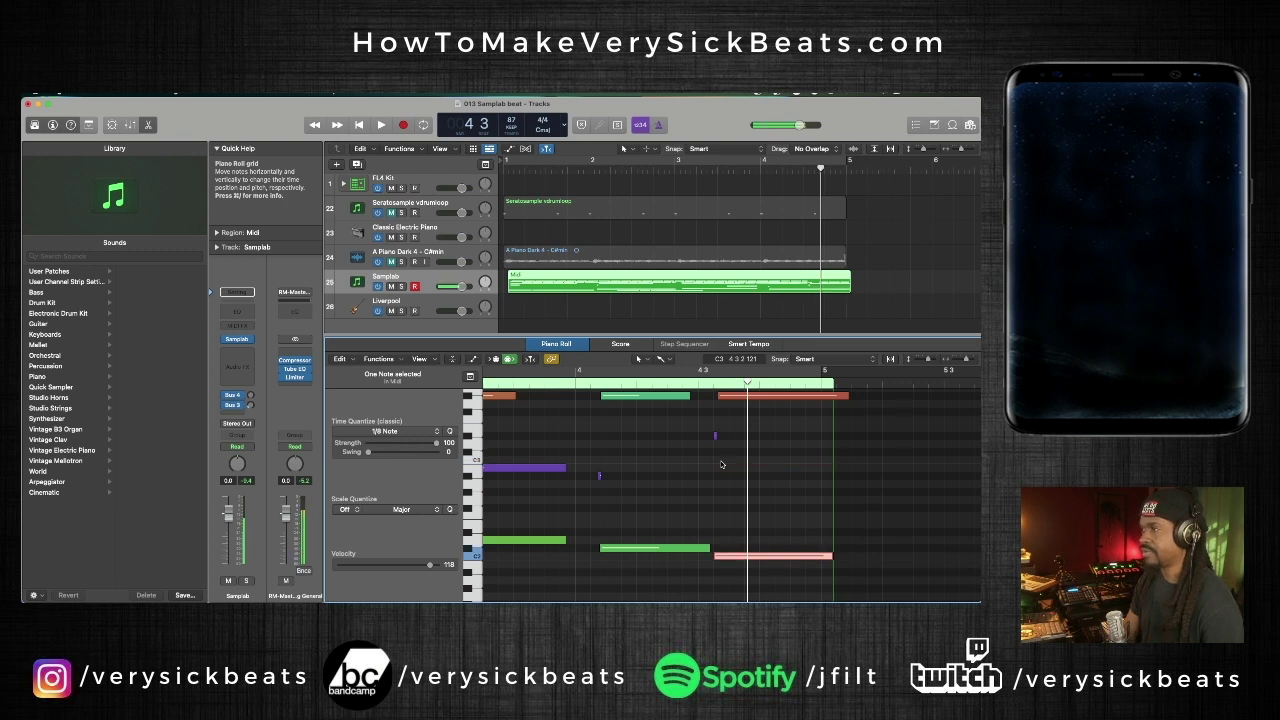
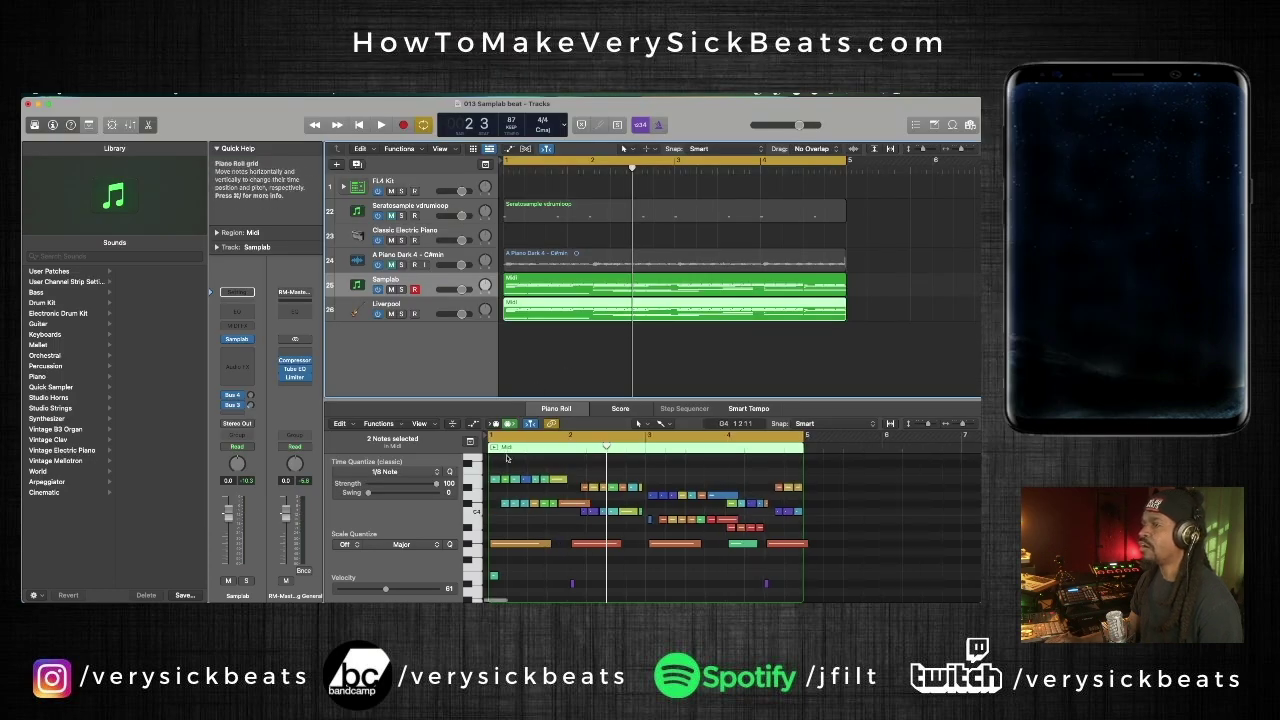
# Delete the melody and chord notes above the bass line from the Midi region on the Liverpool track.
pyautogui.moveTo(215, 336); pyautogui.dragTo(1057, 512)
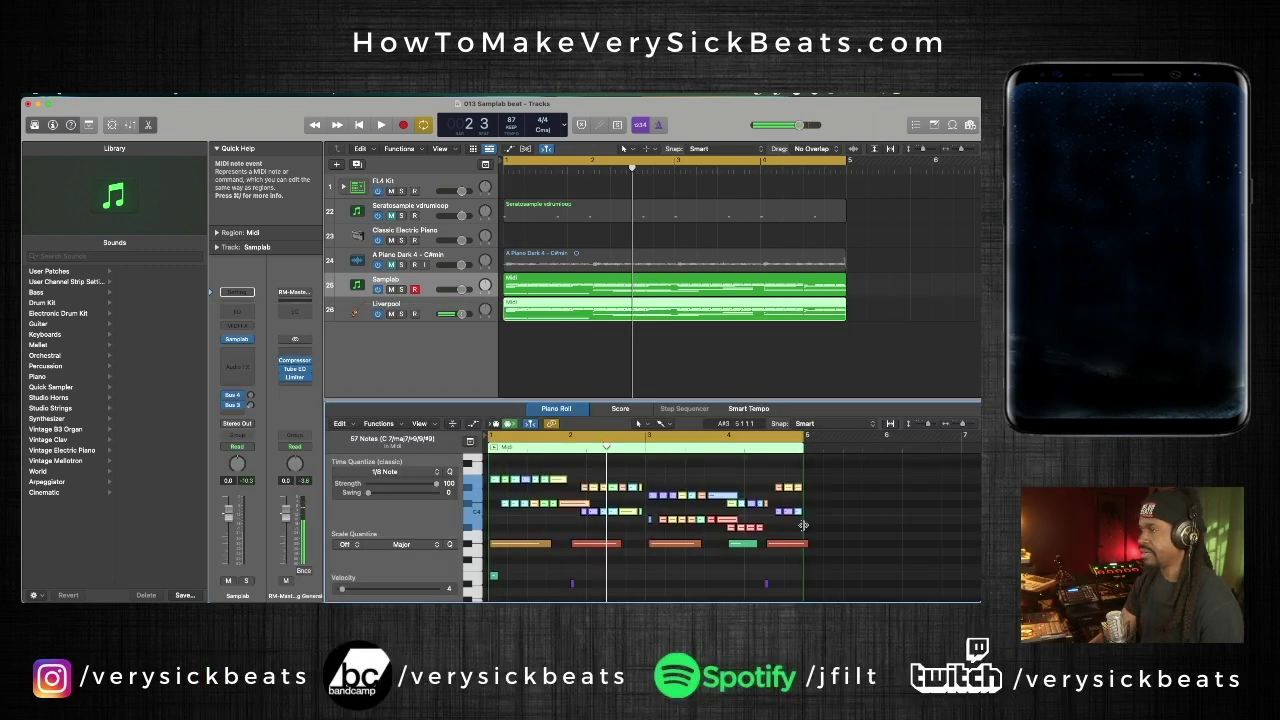
pyautogui.press('Delete')
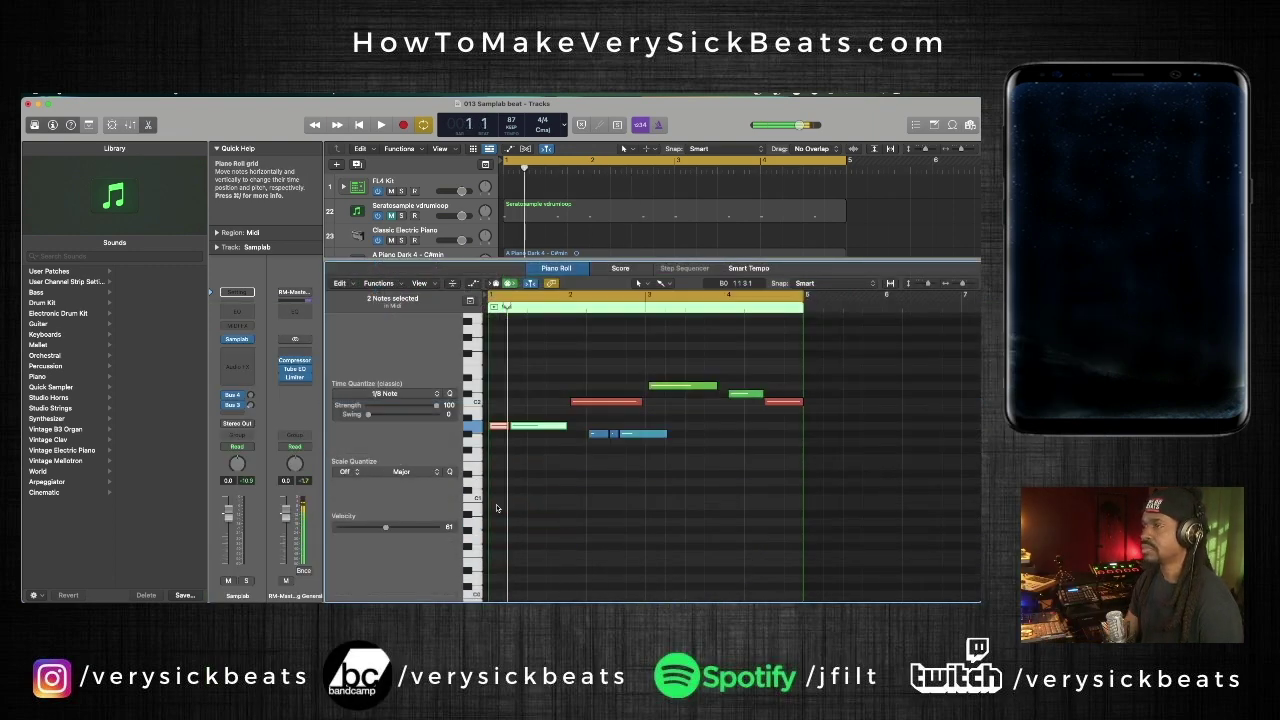
# Play the bass line through bar 2, delete its two short low notes there and trim the overlapping notes to end where the next begins.
pyautogui.press('space')
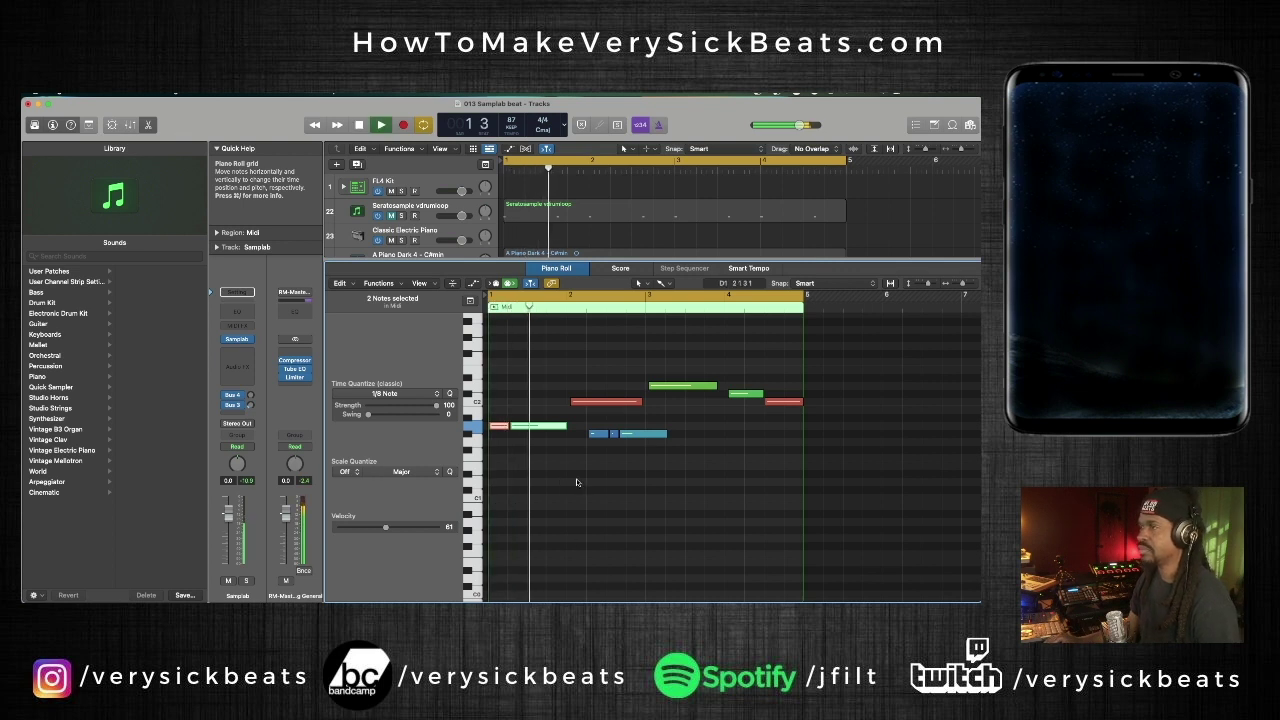
pyautogui.scroll(1, 593, 479)
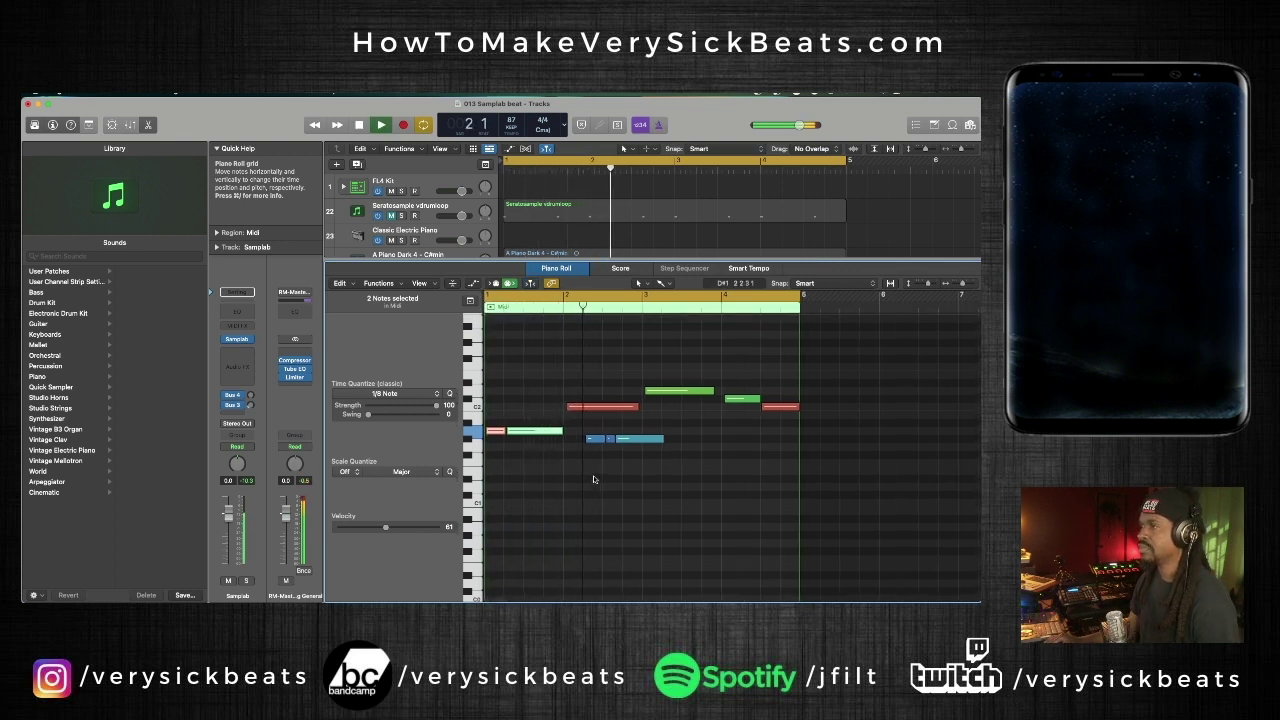
pyautogui.press('space')
pyautogui.moveTo(655, 456); pyautogui.dragTo(600, 448)
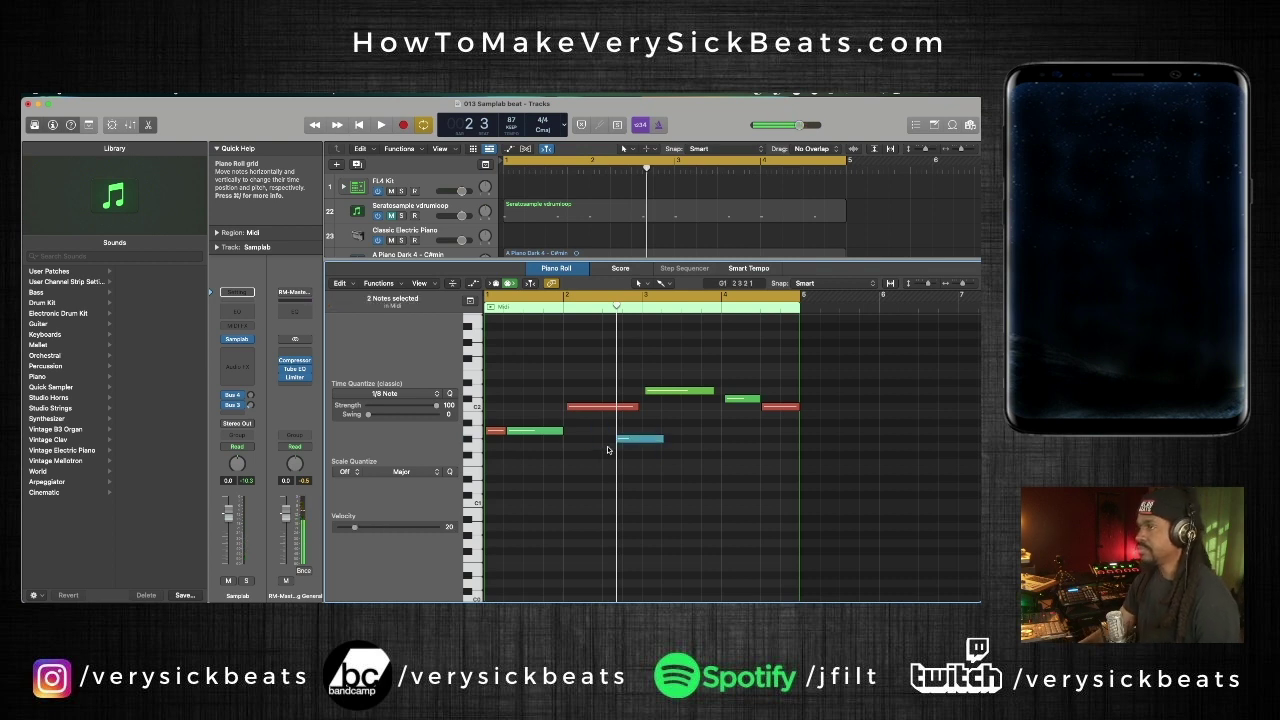
pyautogui.moveTo(636, 406); pyautogui.dragTo(641, 448)
# Play the four-bar loop from the start through bar 4 to check the cleaned-up Liverpool bass line.
pyautogui.press('space')
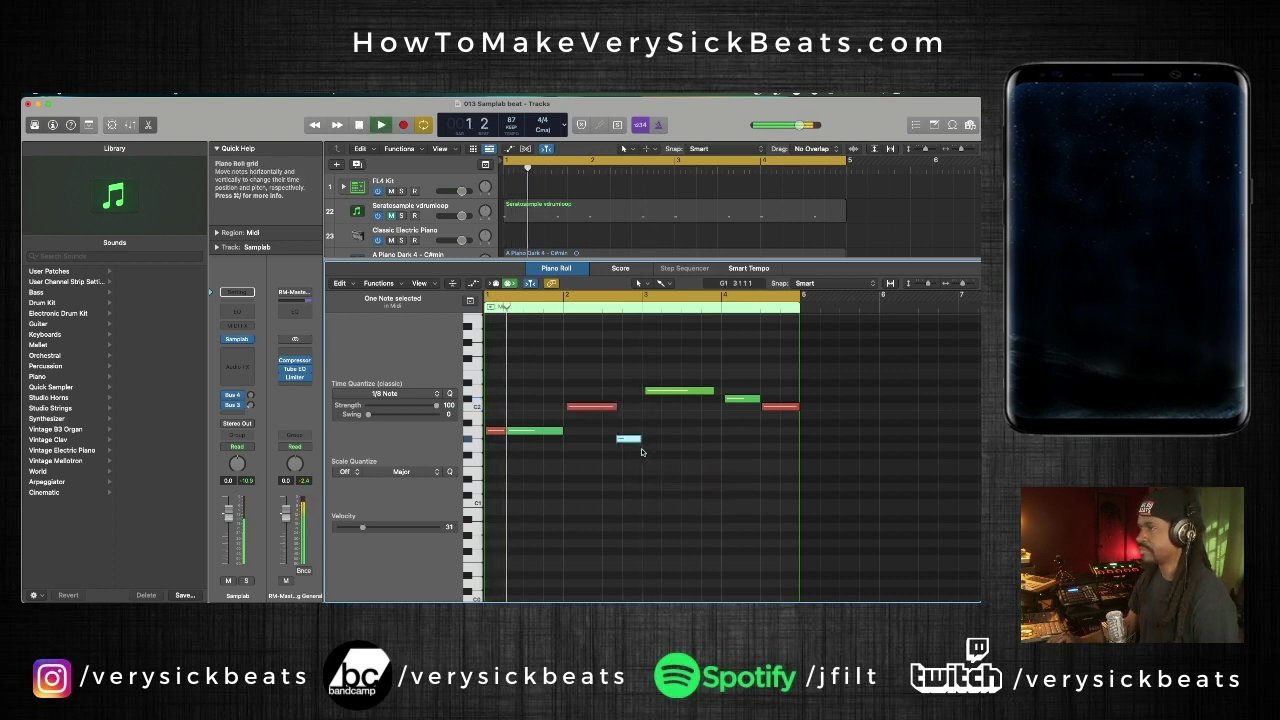
pyautogui.click(646, 485)
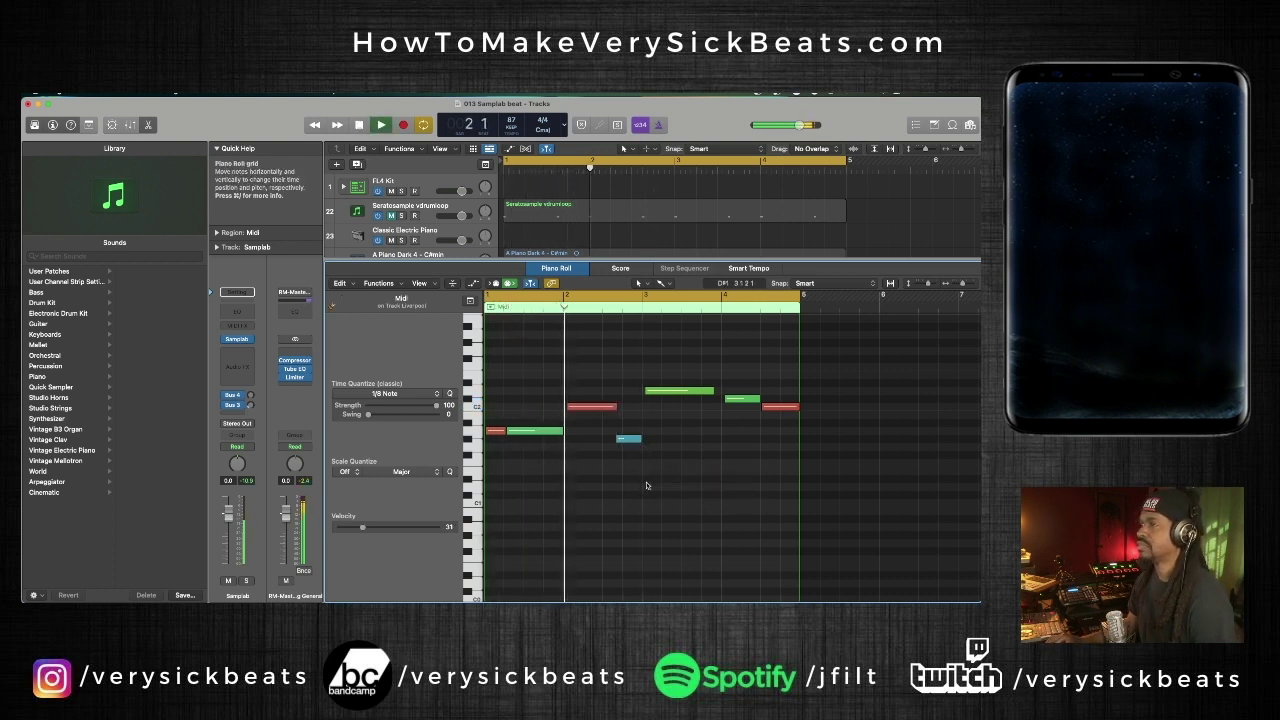
pyautogui.scroll(1, 680, 485)
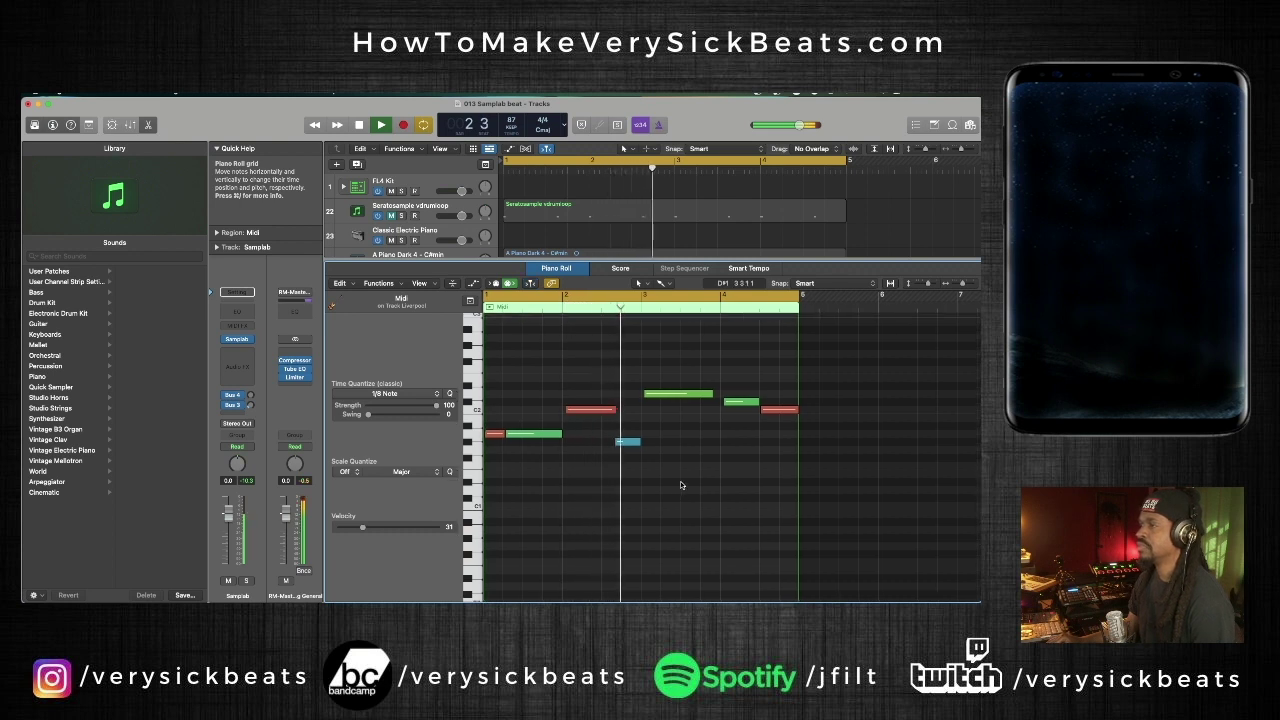
pyautogui.scroll(5, 680, 485)
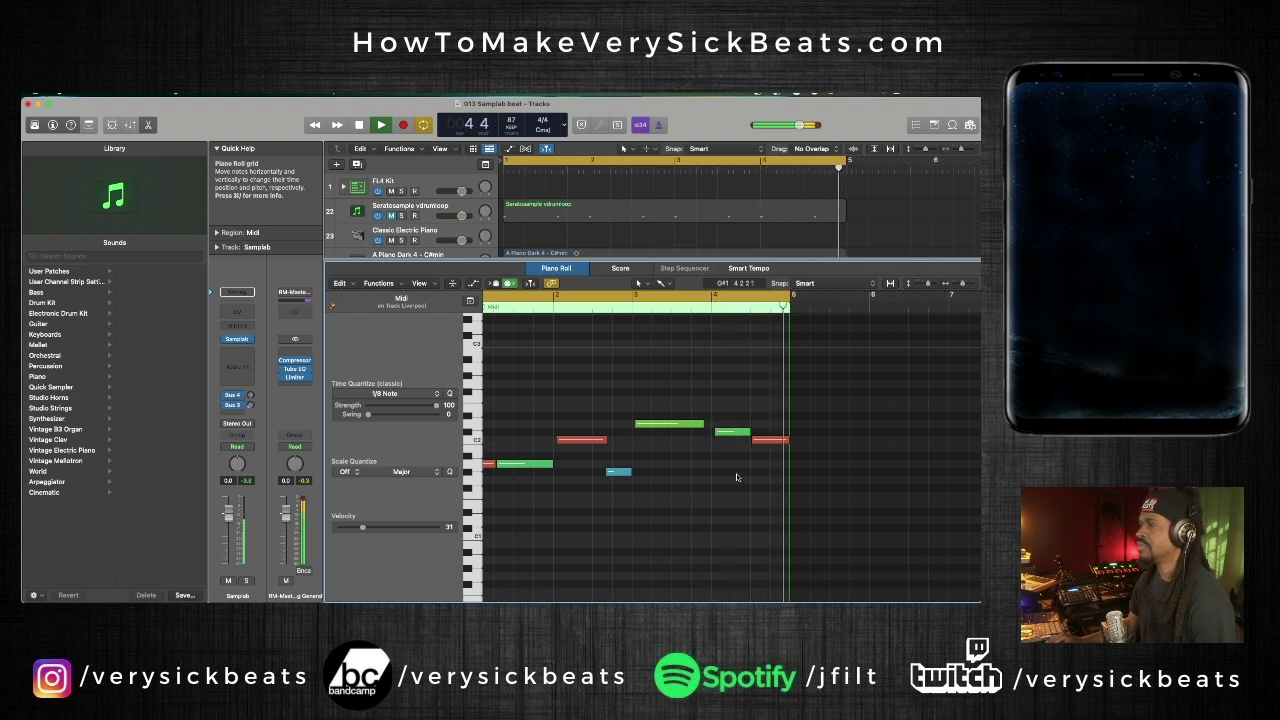
pyautogui.press('space')
pyautogui.scroll(3, 698, 371)
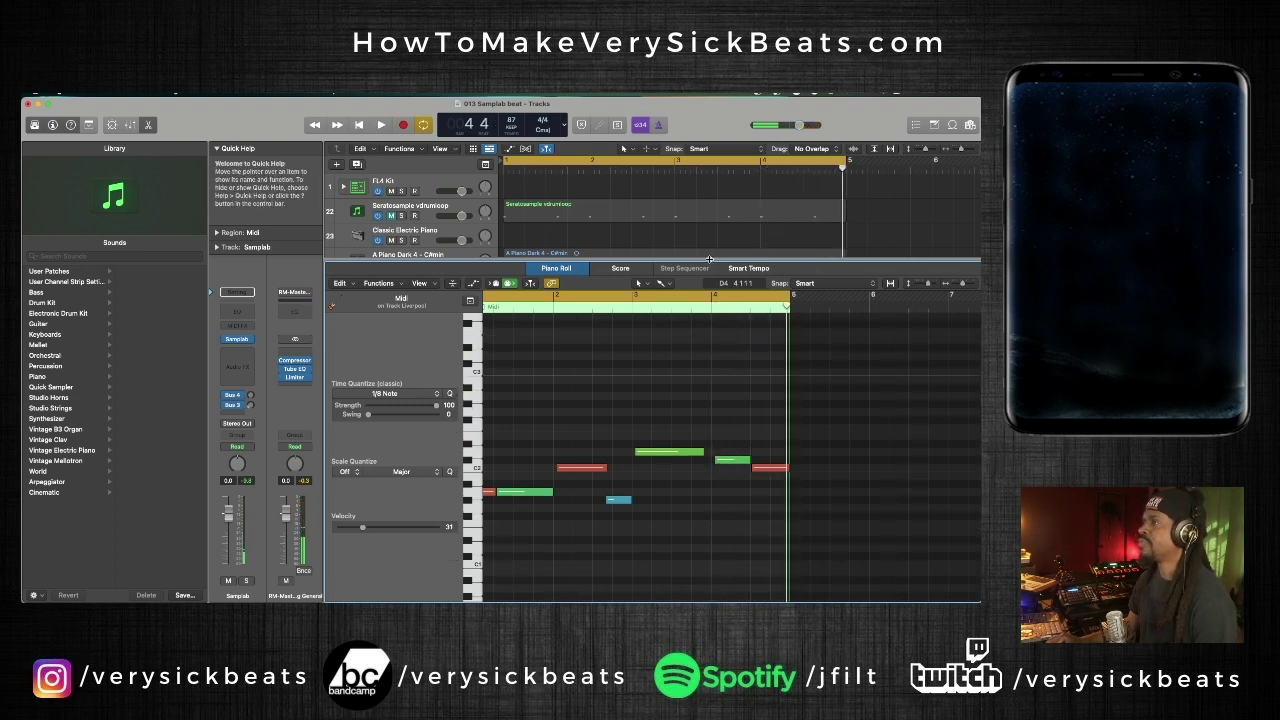
# Unmute the Seratosample vdrumloop track and play the loop with the drums, Samplab piano and Liverpool bass together.
pyautogui.moveTo(690, 261); pyautogui.dragTo(686, 387)
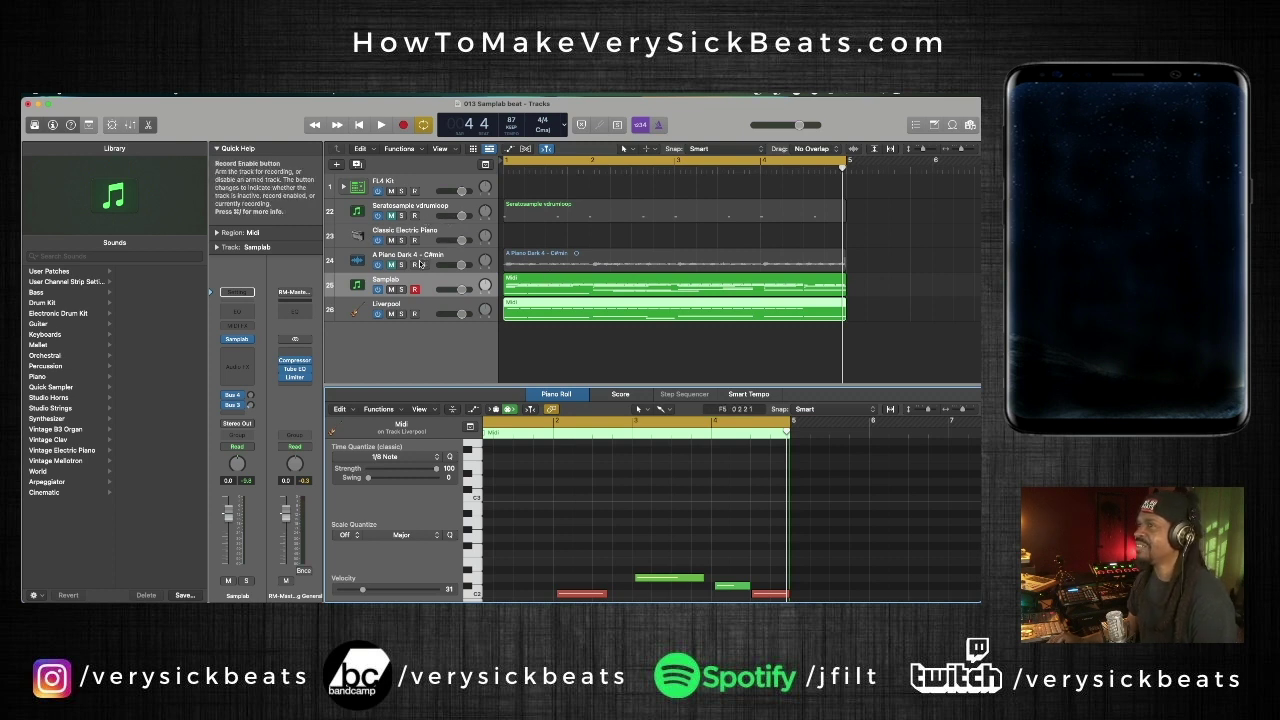
pyautogui.click(393, 216)
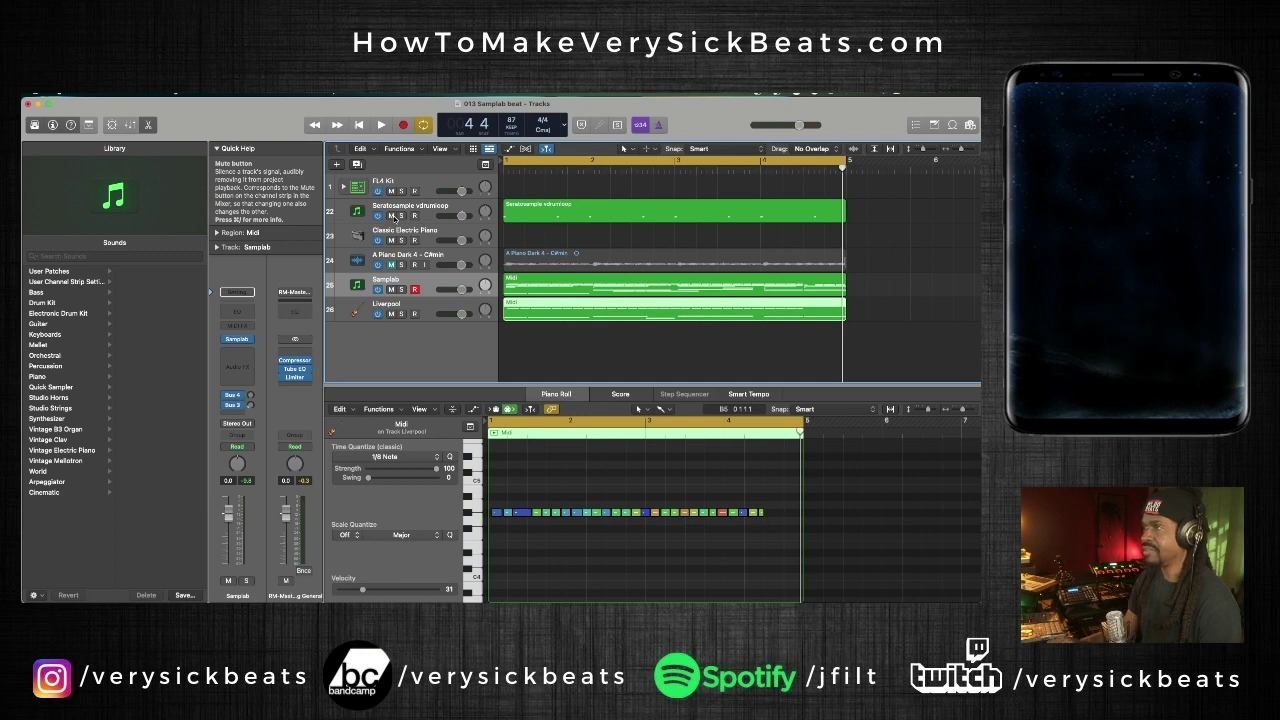
pyautogui.press('space')
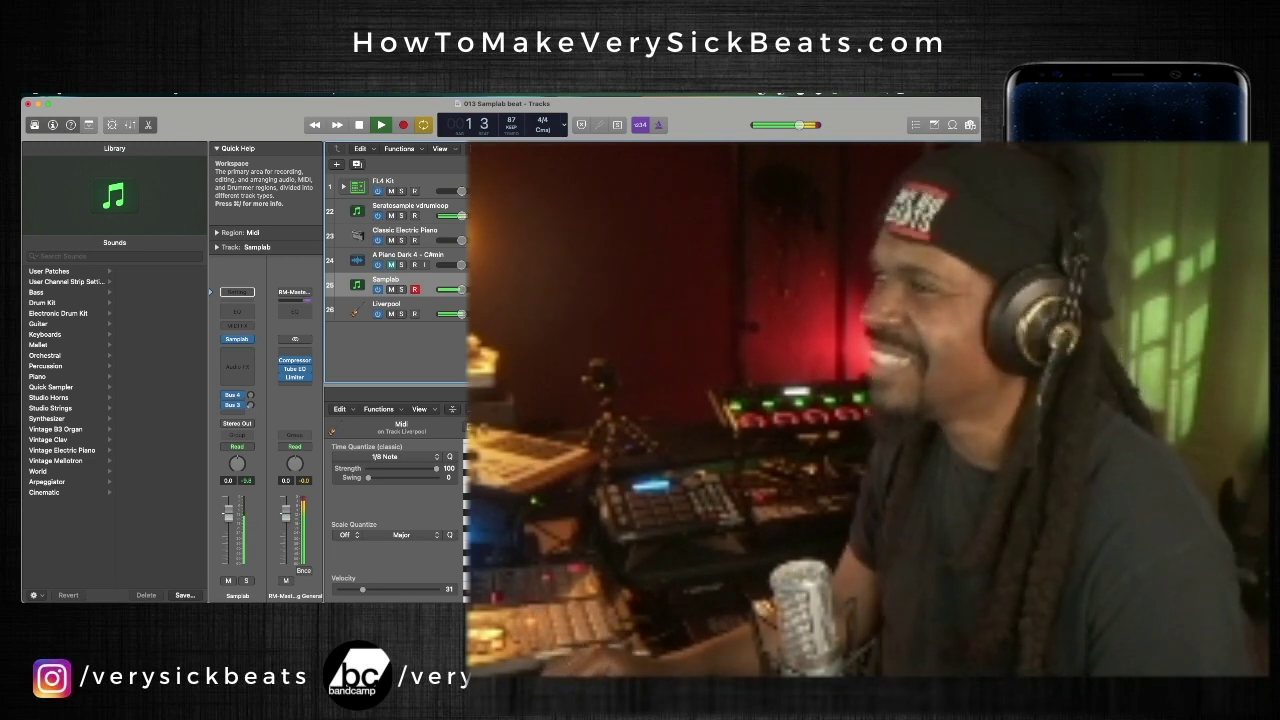
pyautogui.press('space')
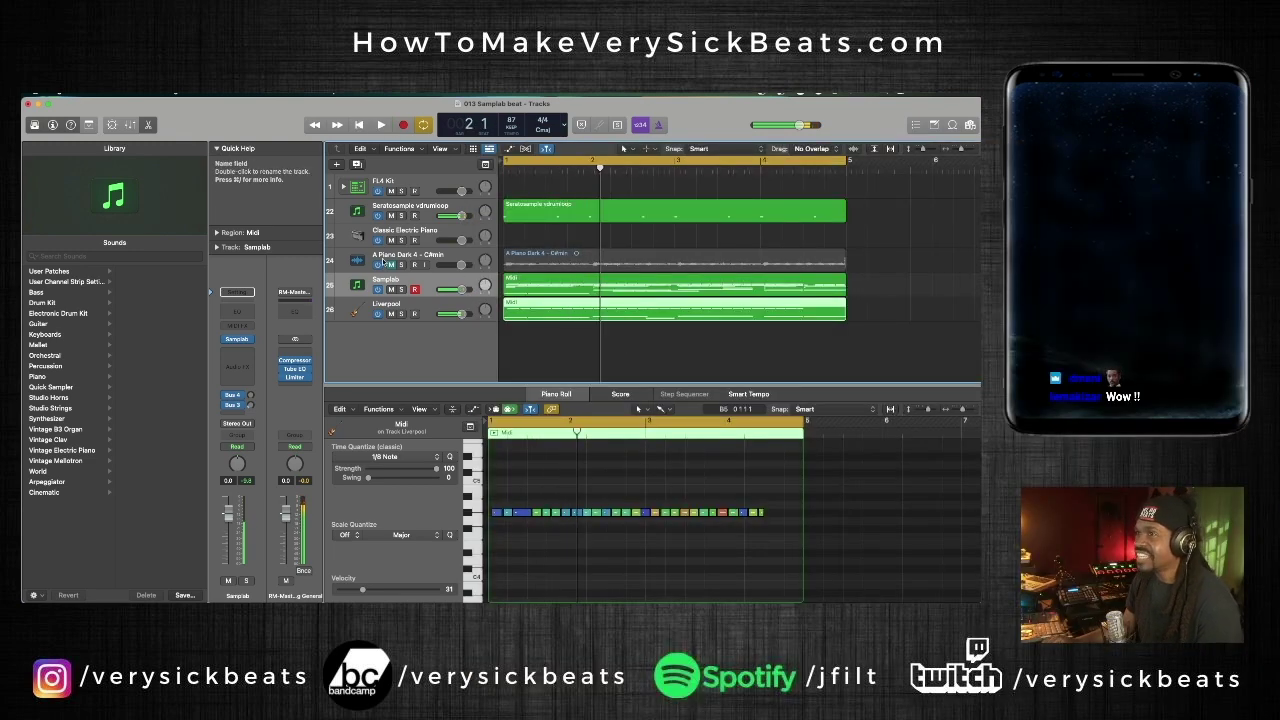